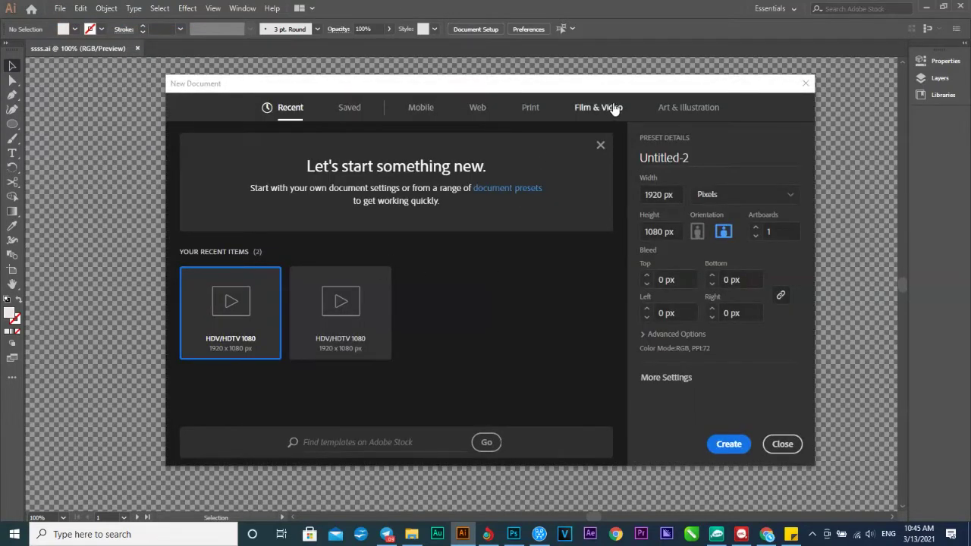
Create a new document from the HDV/HDTV 1080 film and video preset at 1920 x 1080 px.
click(611, 108)
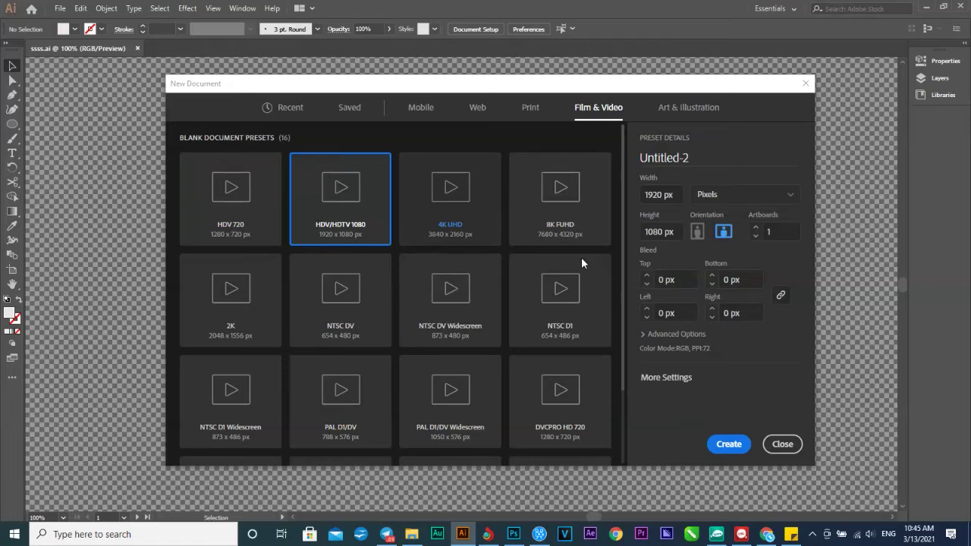
click(727, 444)
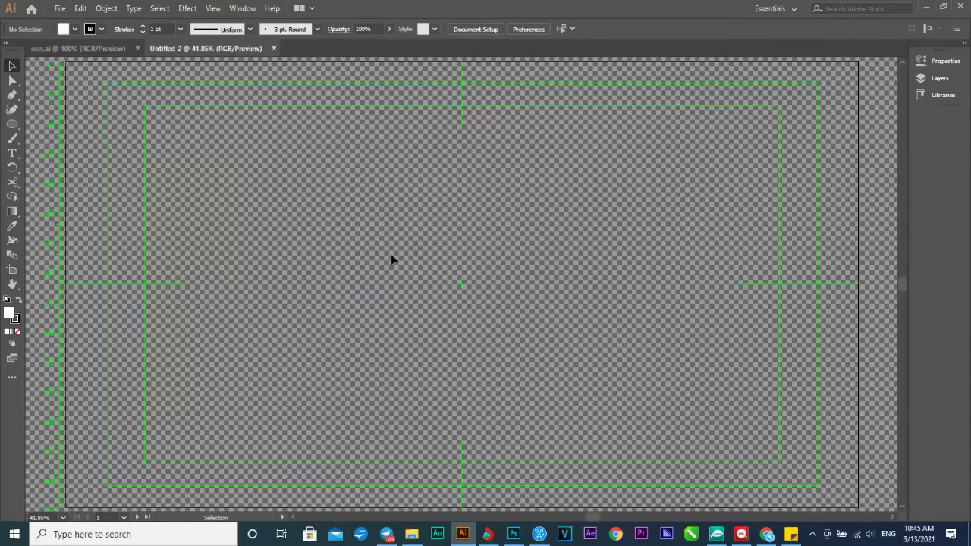
Place a line of placeholder point text in the upper middle of the artboard.
scroll(392, 257, down, 1)
scroll(418, 256, down, 2)
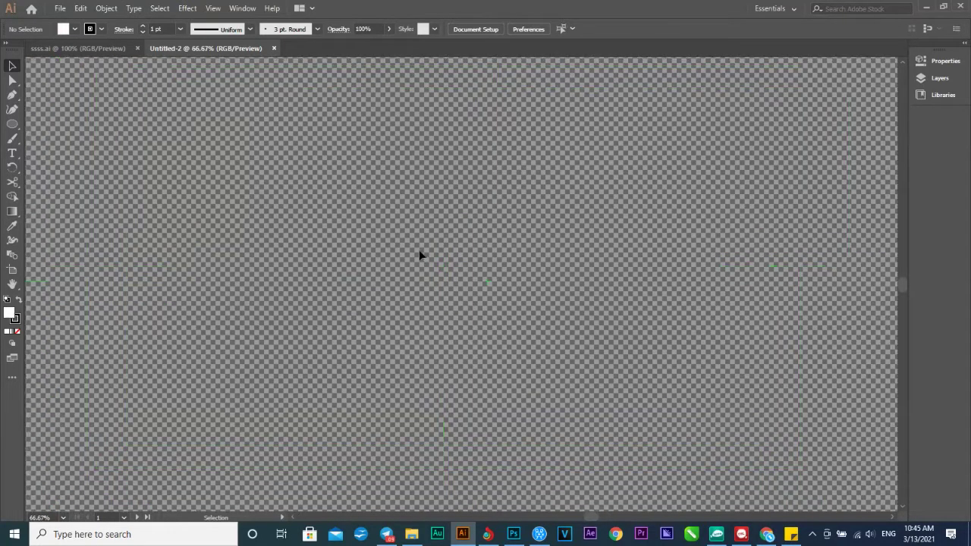
scroll(419, 256, up, 1)
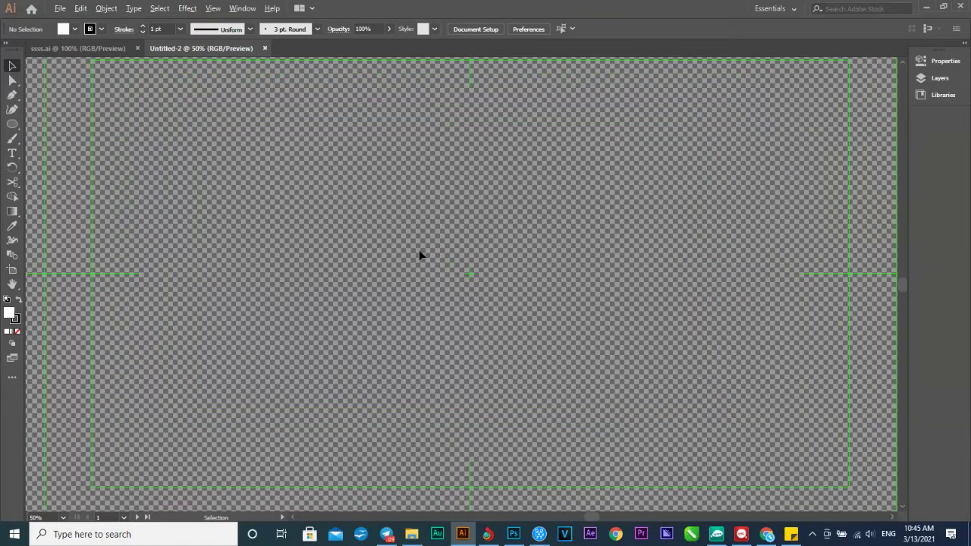
scroll(419, 256, down, 1)
scroll(419, 256, up, 1)
key(t)
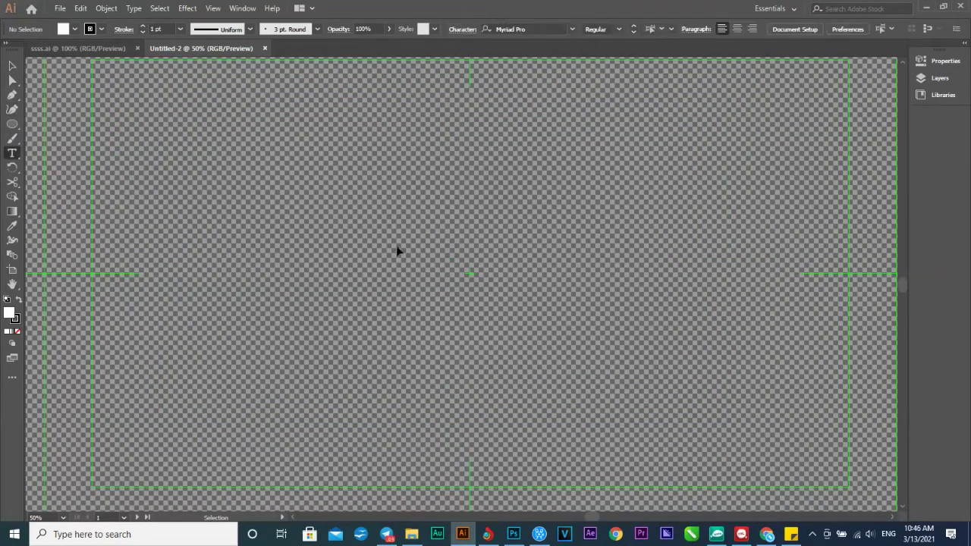
click(411, 210)
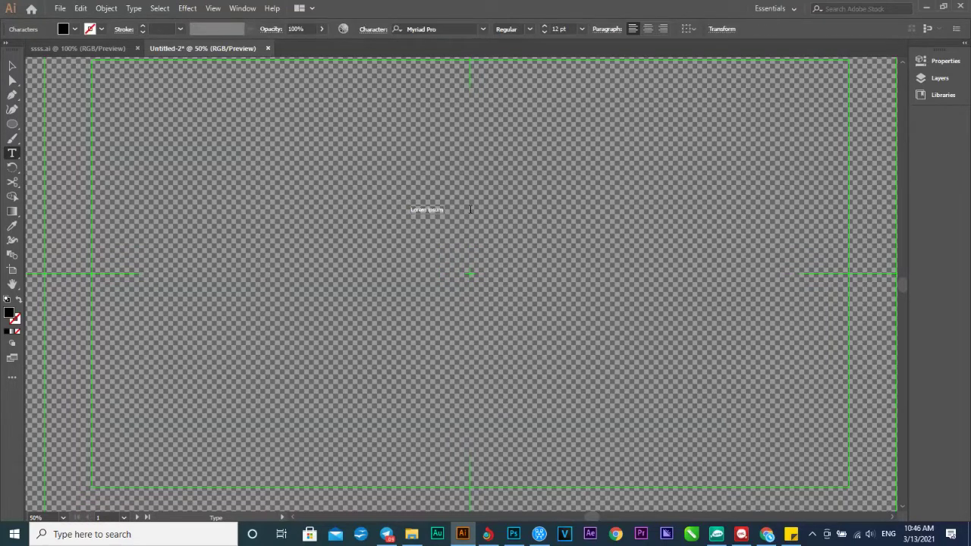
key(Escape)
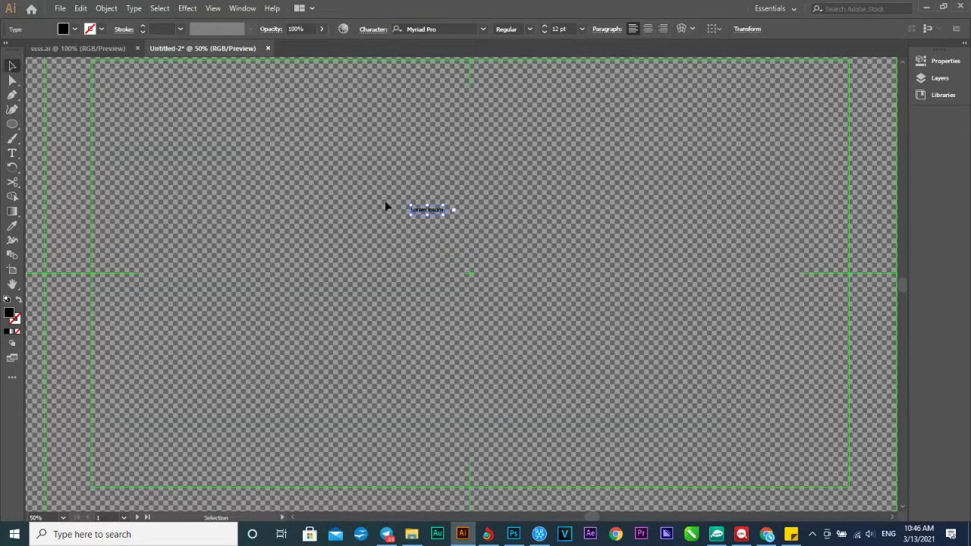
Scale the placeholder text up to about 132 pt and reposition it above the artboard's centre.
drag(447, 216, 740, 288)
drag(652, 244, 569, 215)
drag(604, 248, 607, 240)
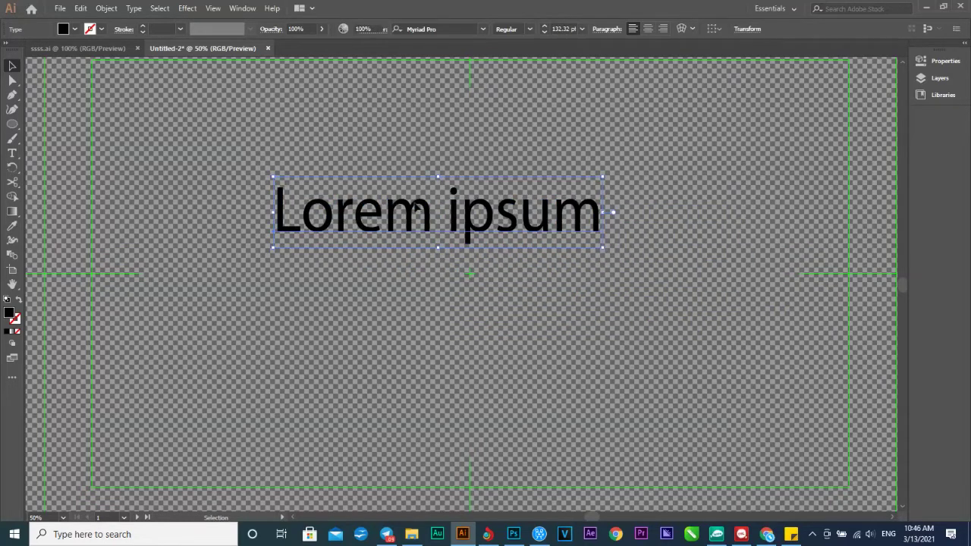
click(184, 190)
Replace the placeholder text with the Khmer phrase "ចំណេះដឹងទូទៅ".
click(13, 153)
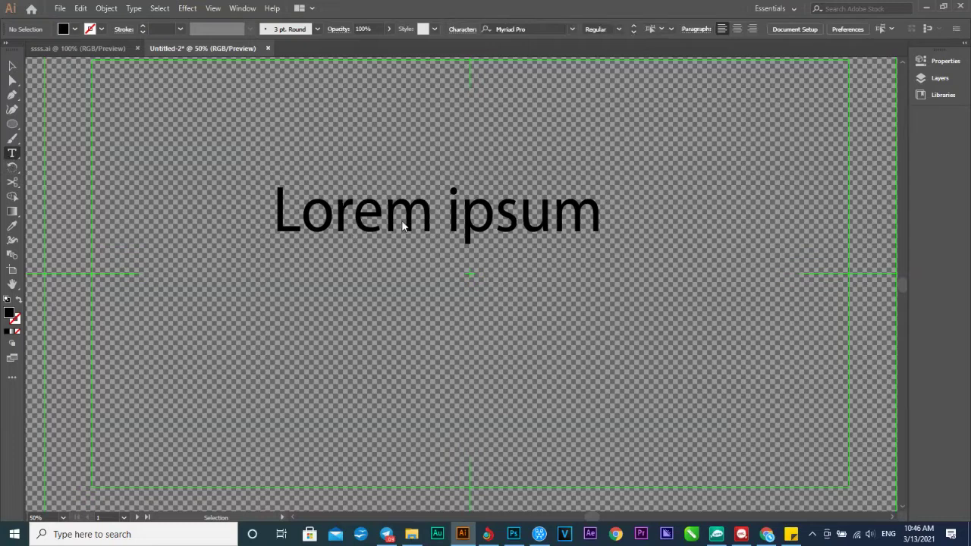
click(408, 211)
key(ctrl+a)
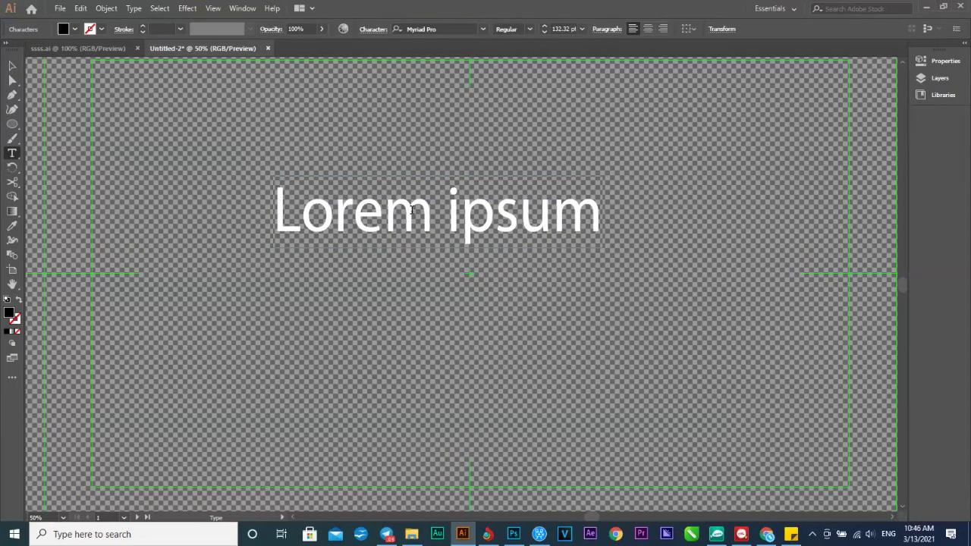
key(alt+shift)
text(ចំណា)
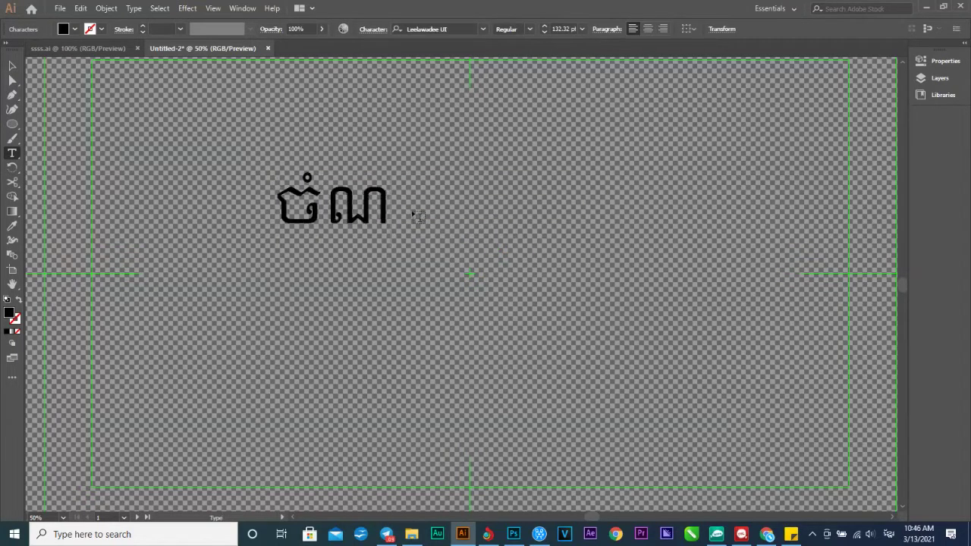
key(BackSpace)
text(េះដឹង)
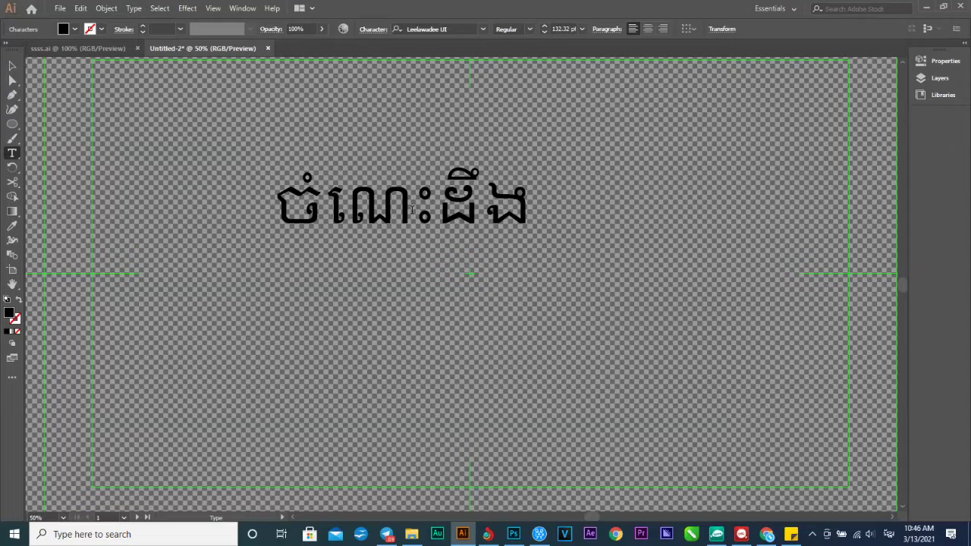
text(ទៅទ)
key(BackSpace)
key(BackSpace)
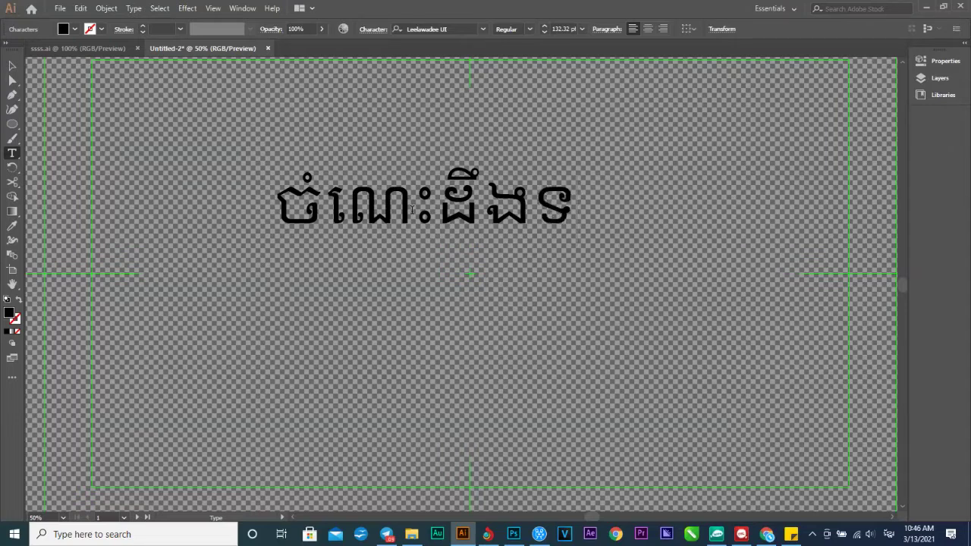
text(ូទៅ)
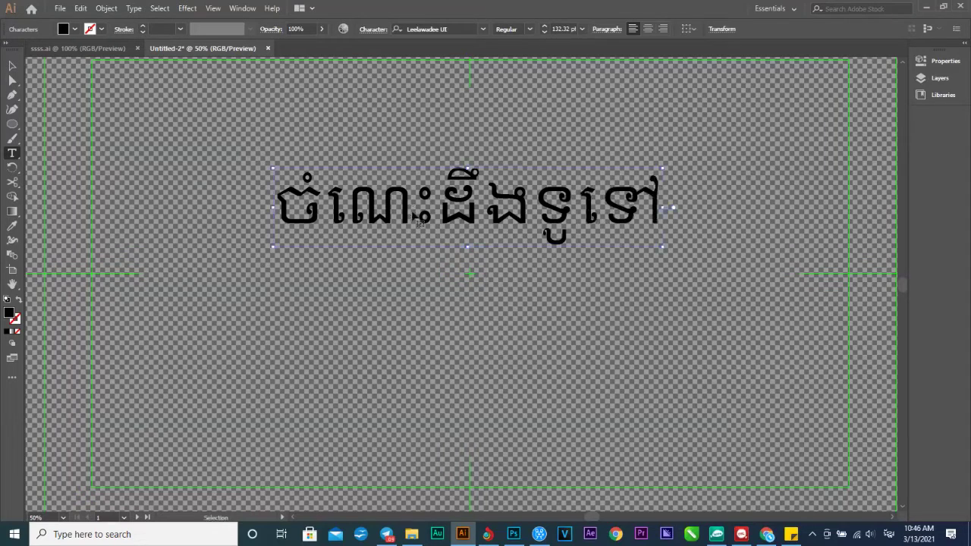
Select the Khmer phrase and compare the installed Khmer fonts by previewing them on it.
double_click(426, 214)
click(482, 29)
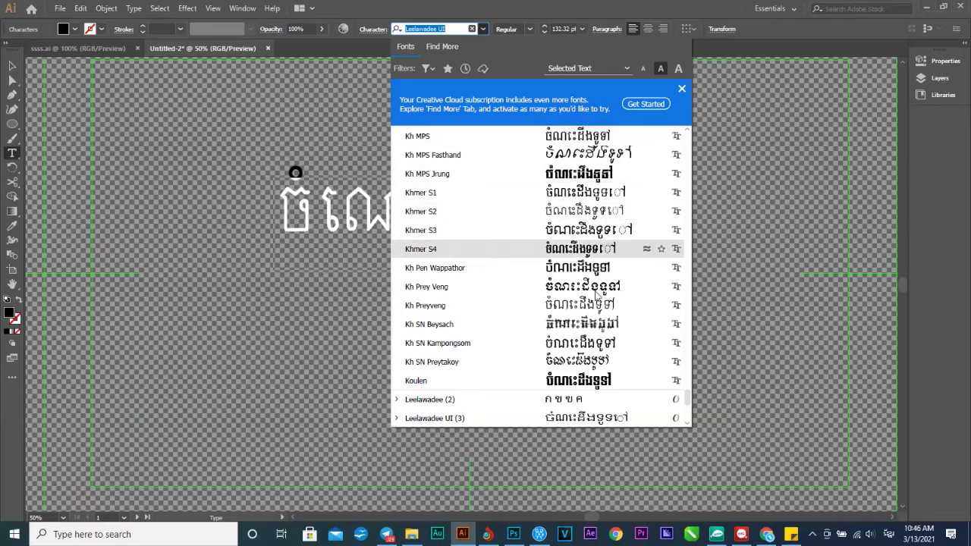
scroll(597, 300, down, 1)
scroll(597, 304, down, 1)
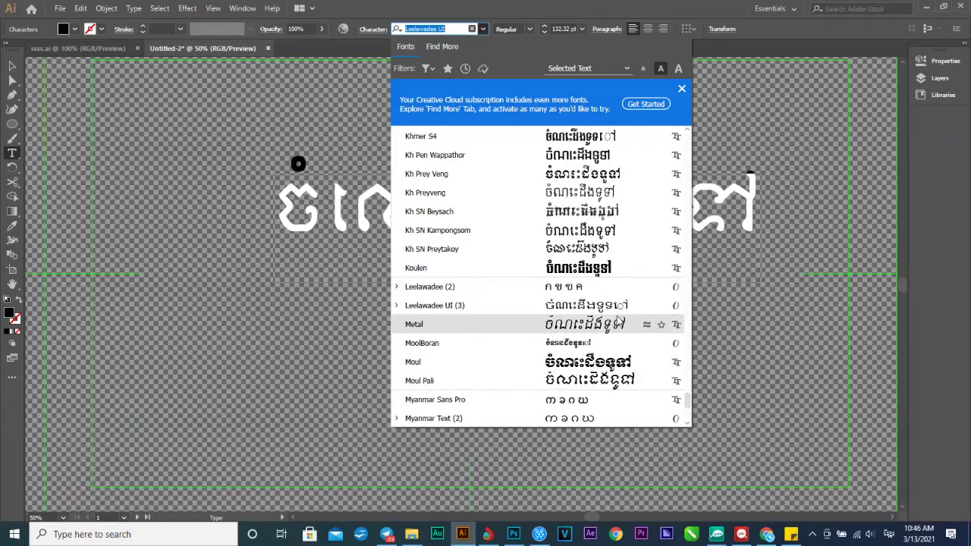
scroll(609, 352, down, 3)
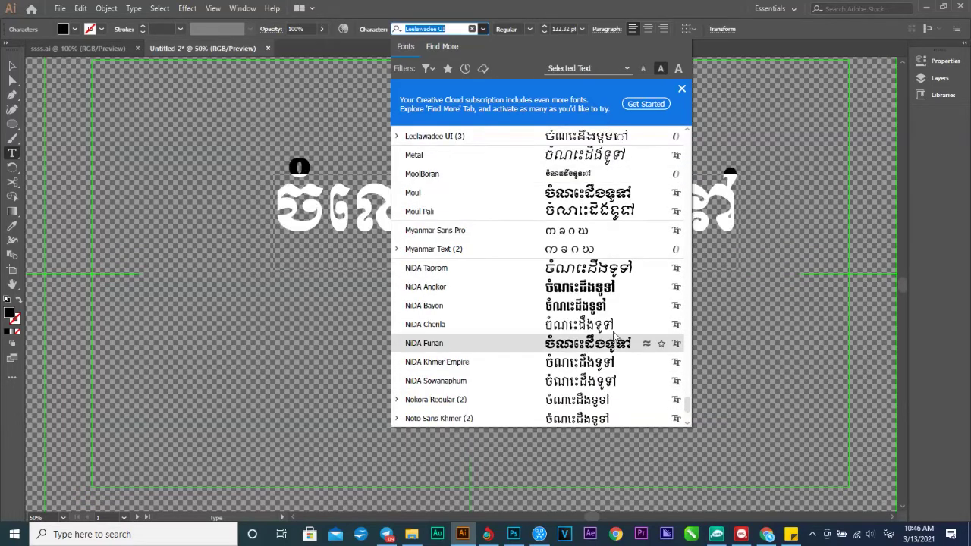
scroll(594, 334, down, 5)
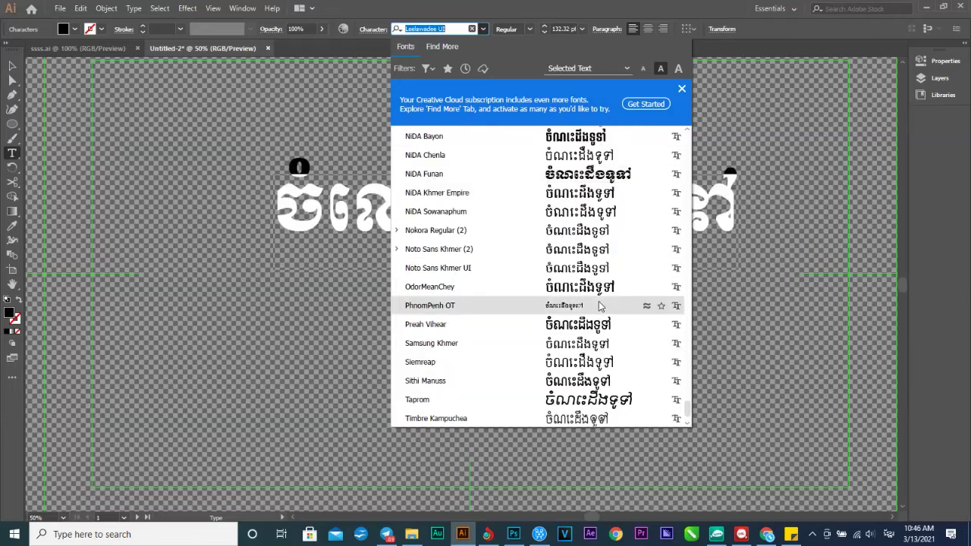
scroll(608, 292, up, 4)
scroll(609, 292, up, 4)
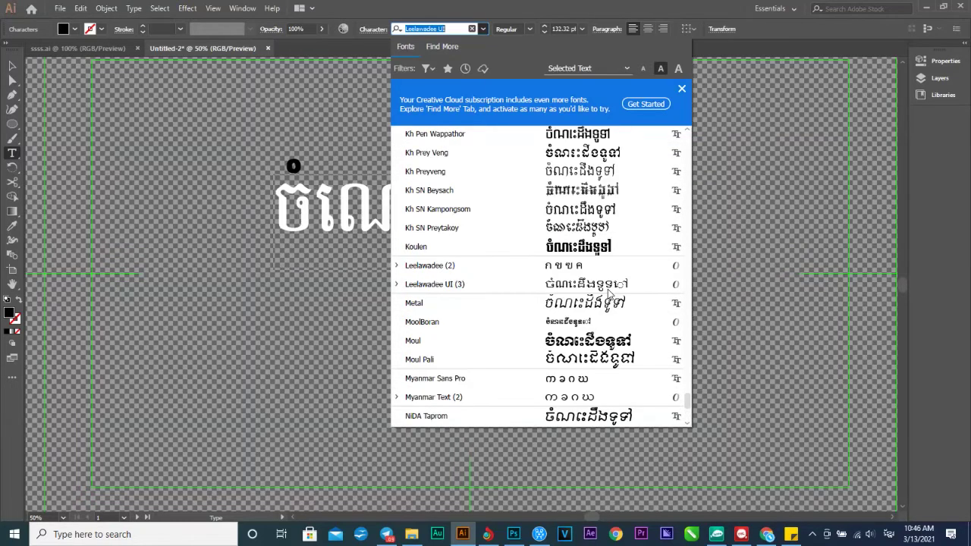
scroll(611, 298, down, 1)
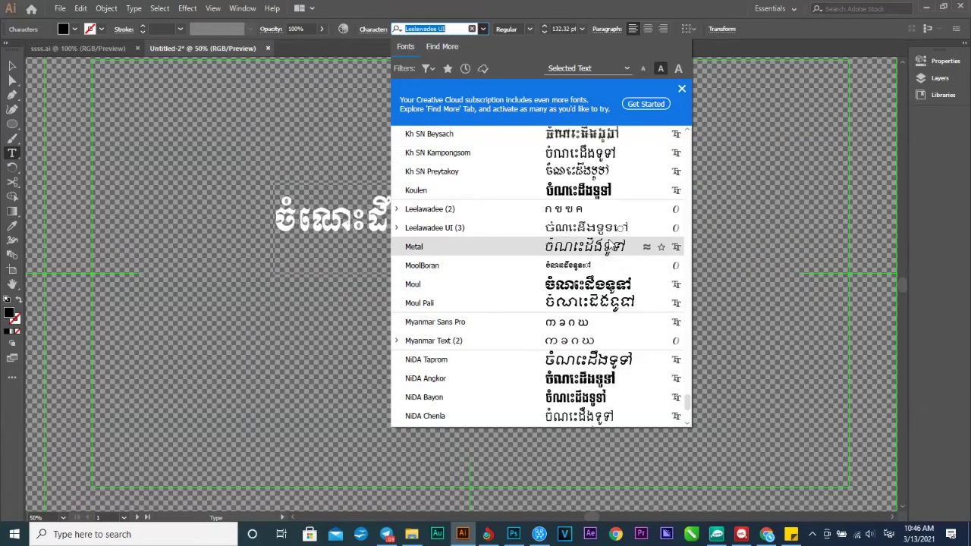
scroll(614, 245, up, 3)
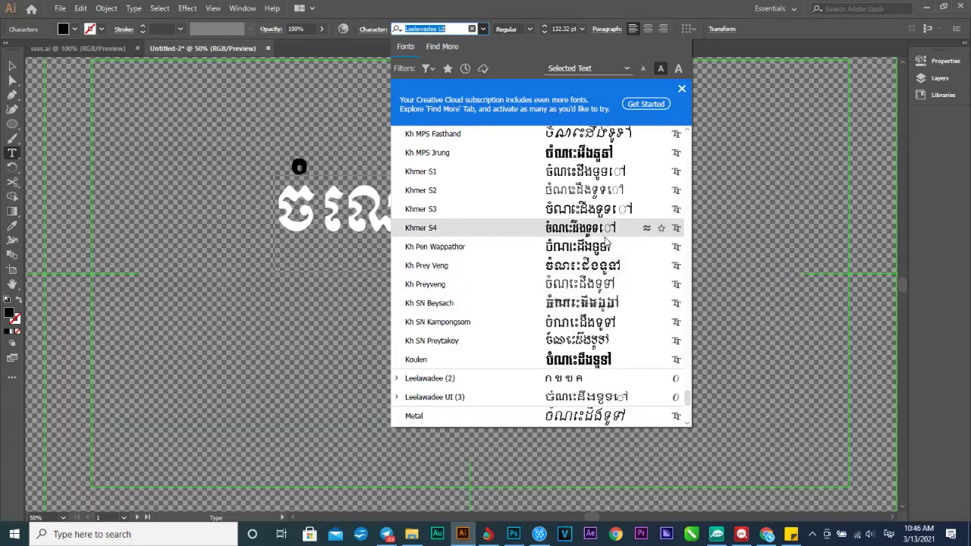
scroll(618, 228, up, 3)
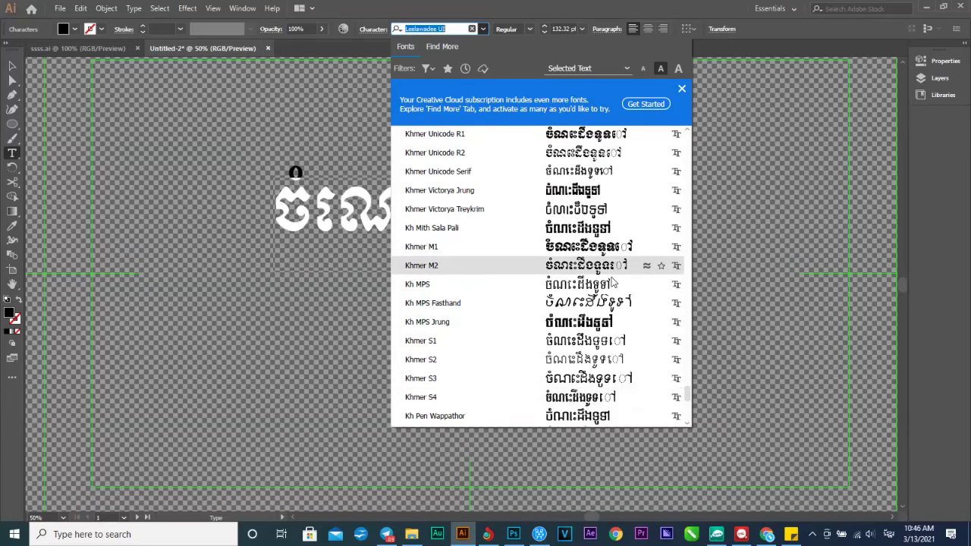
scroll(610, 172, up, 2)
scroll(609, 172, up, 3)
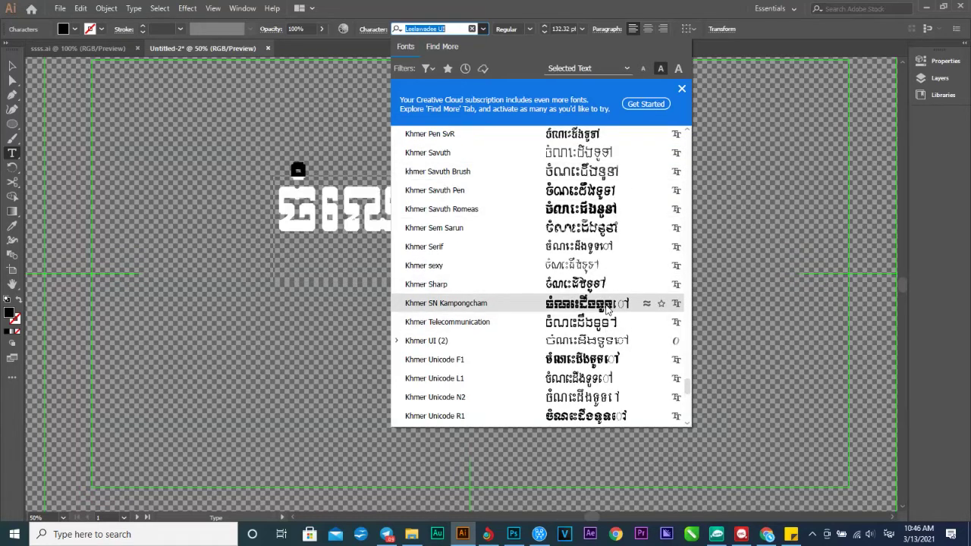
scroll(609, 304, up, 4)
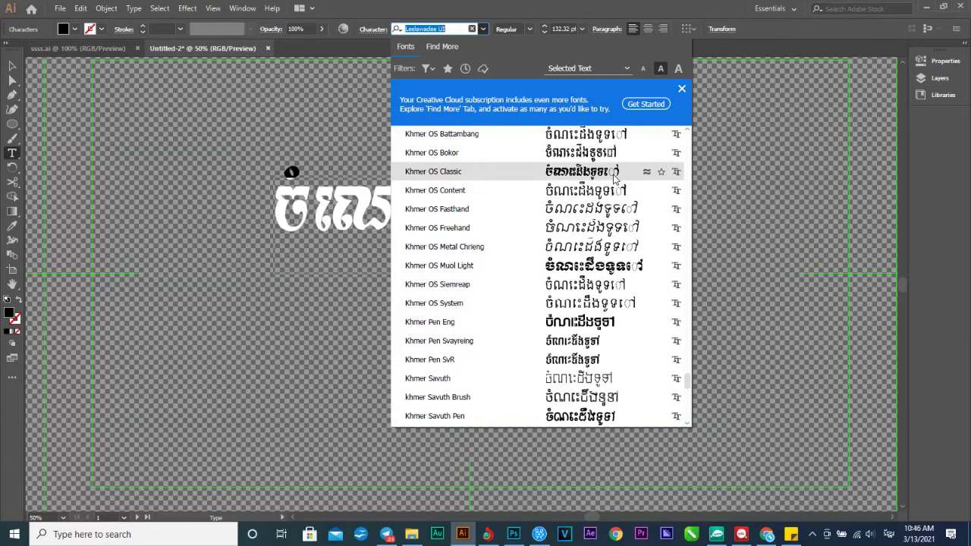
scroll(609, 227, up, 6)
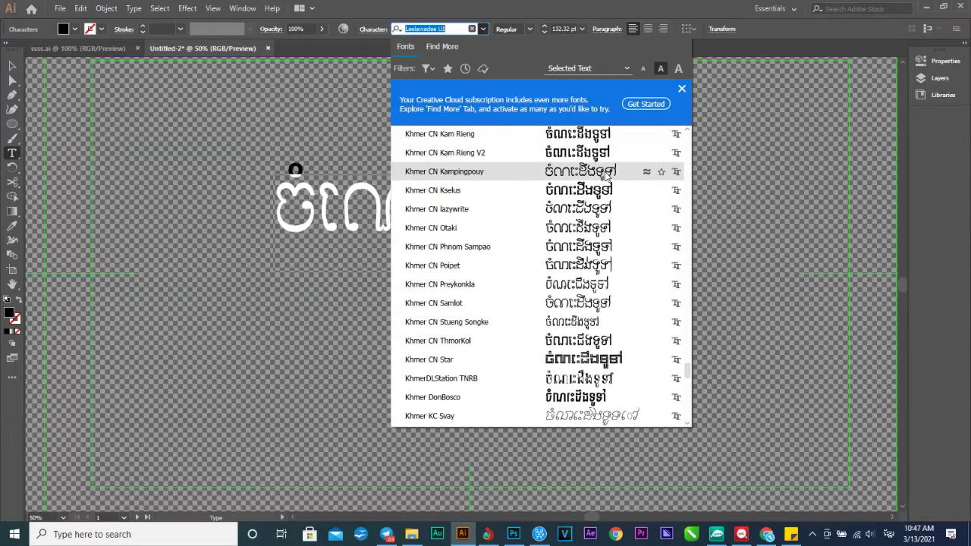
scroll(609, 163, up, 3)
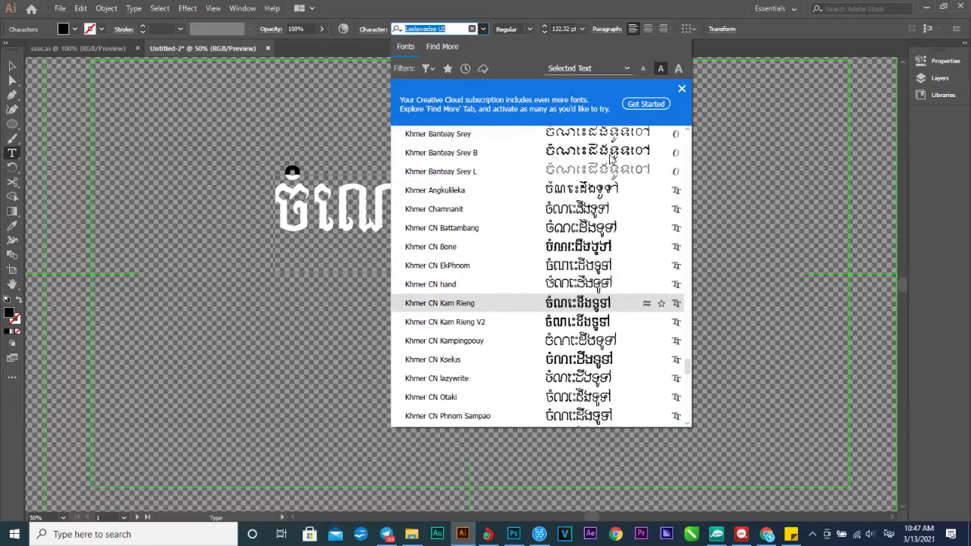
scroll(619, 178, up, 1)
scroll(627, 196, up, 7)
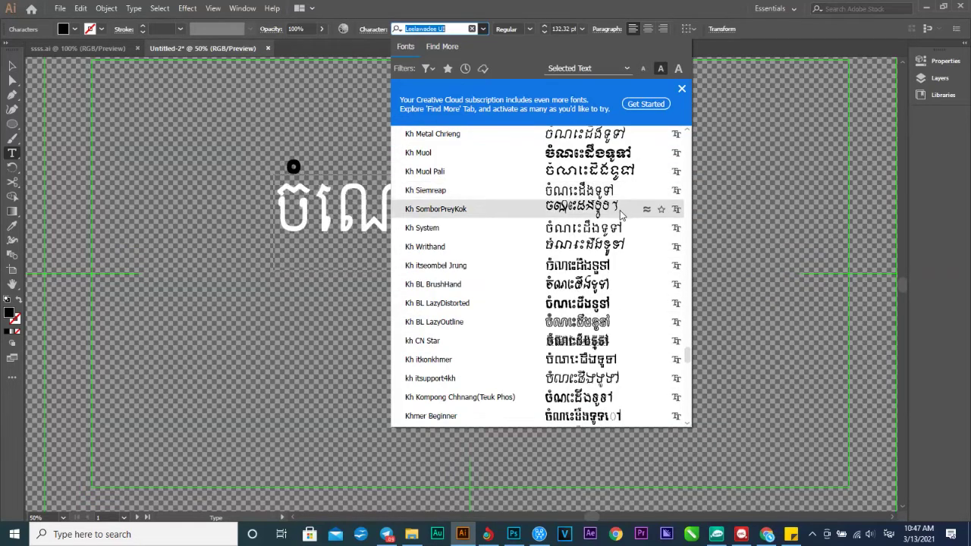
scroll(623, 201, up, 5)
scroll(625, 191, up, 6)
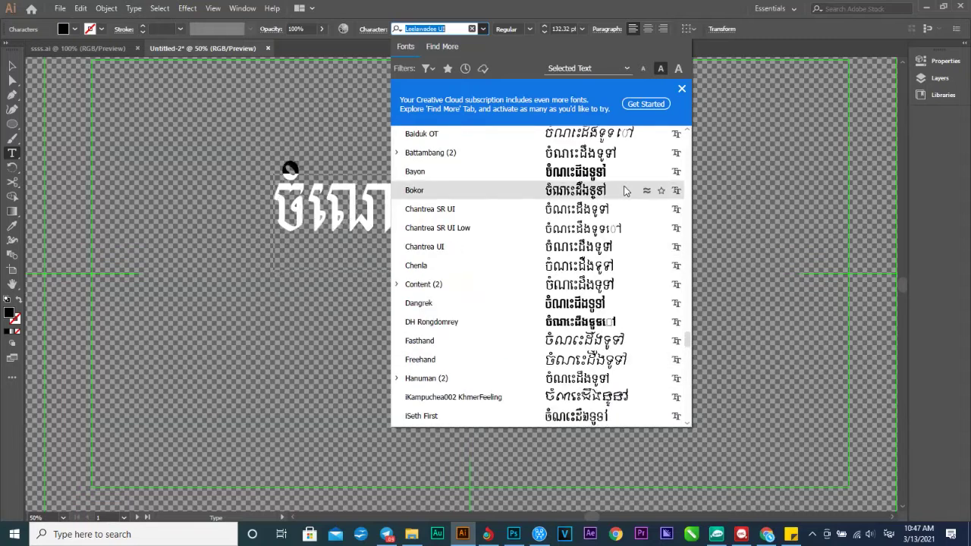
scroll(625, 191, up, 2)
scroll(627, 192, up, 3)
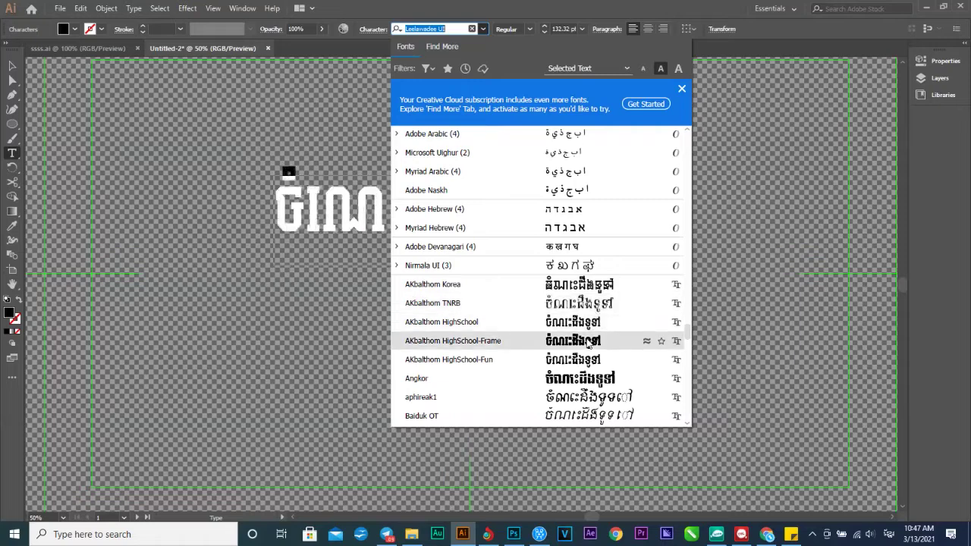
scroll(600, 394, down, 6)
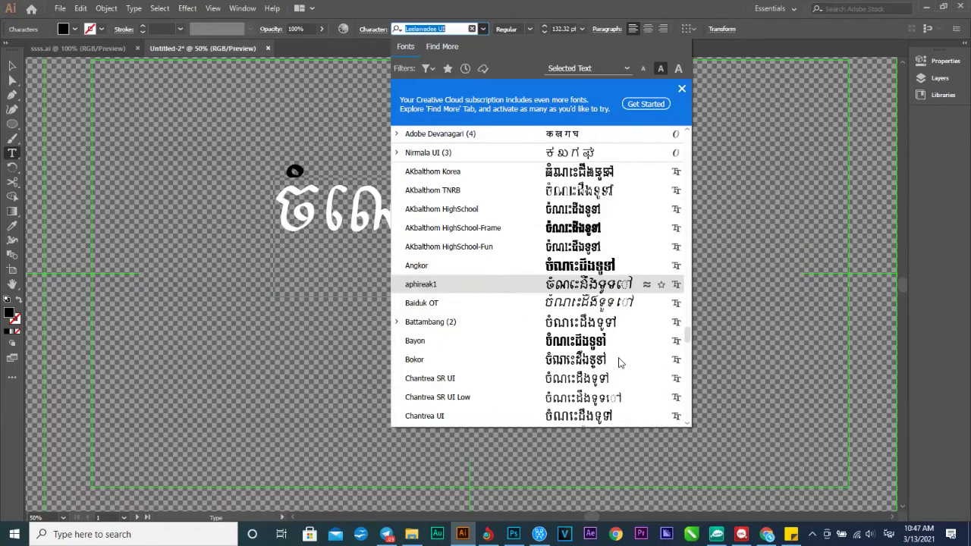
scroll(617, 350, down, 15)
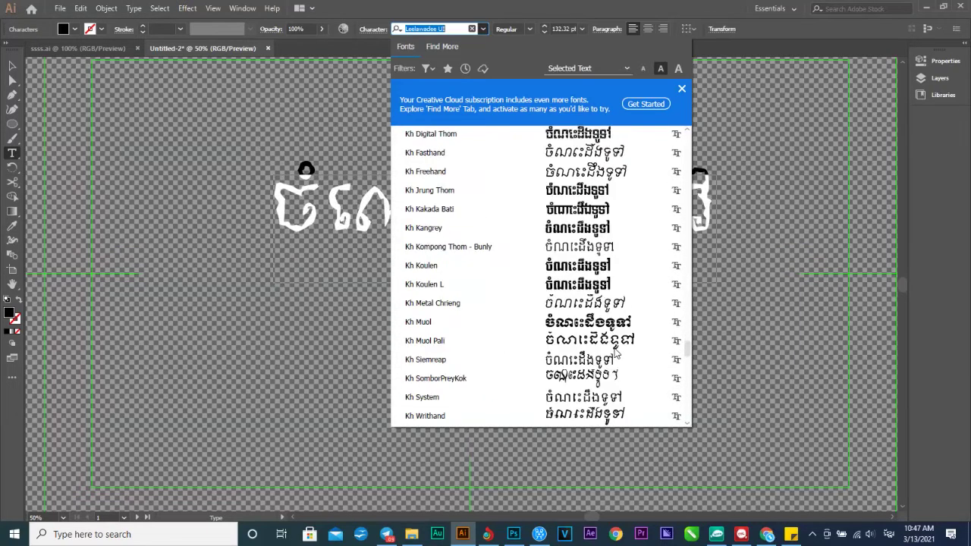
scroll(617, 351, down, 16)
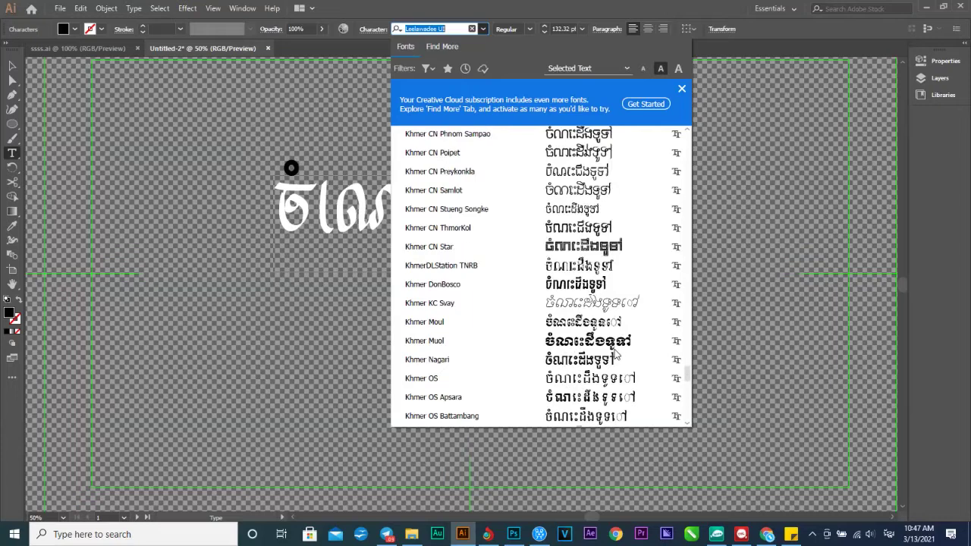
scroll(617, 350, down, 15)
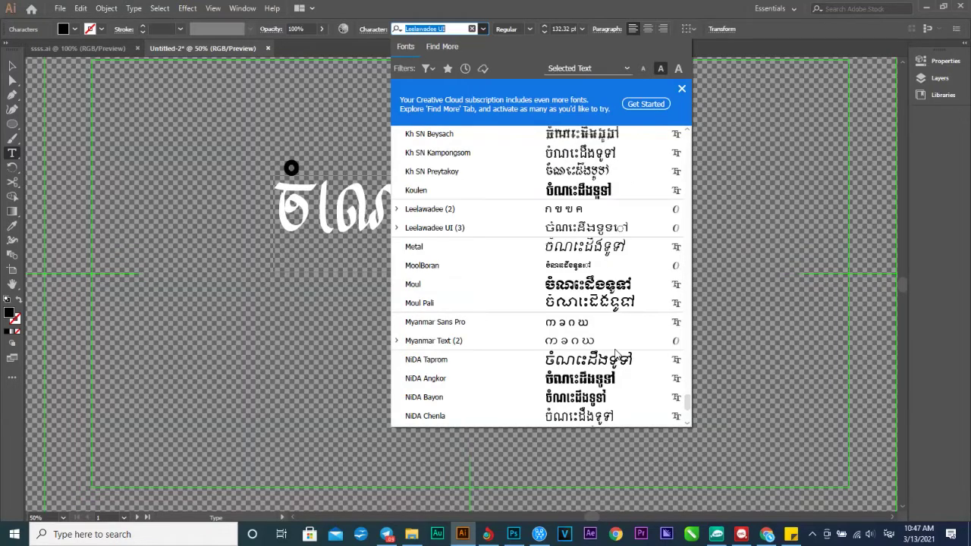
scroll(616, 341, down, 10)
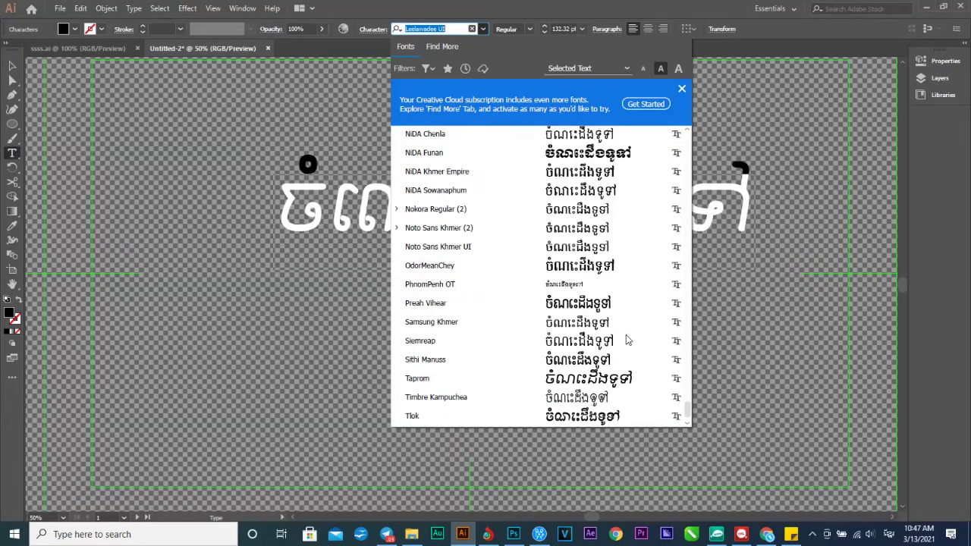
scroll(616, 296, up, 6)
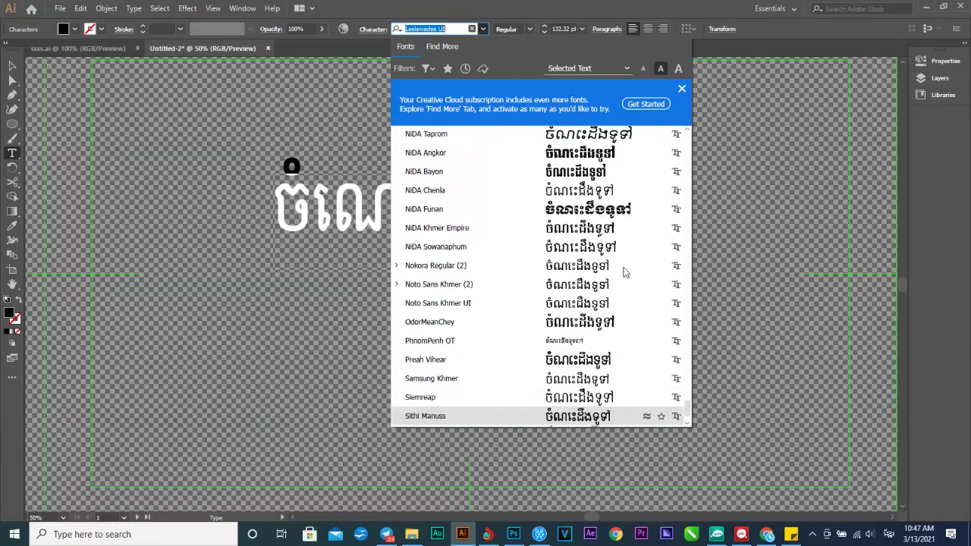
Try NiDA Funan and AKbalthom Freehand on the Khmer phrase, and settle on the AKbalthom Kbach font.
click(613, 322)
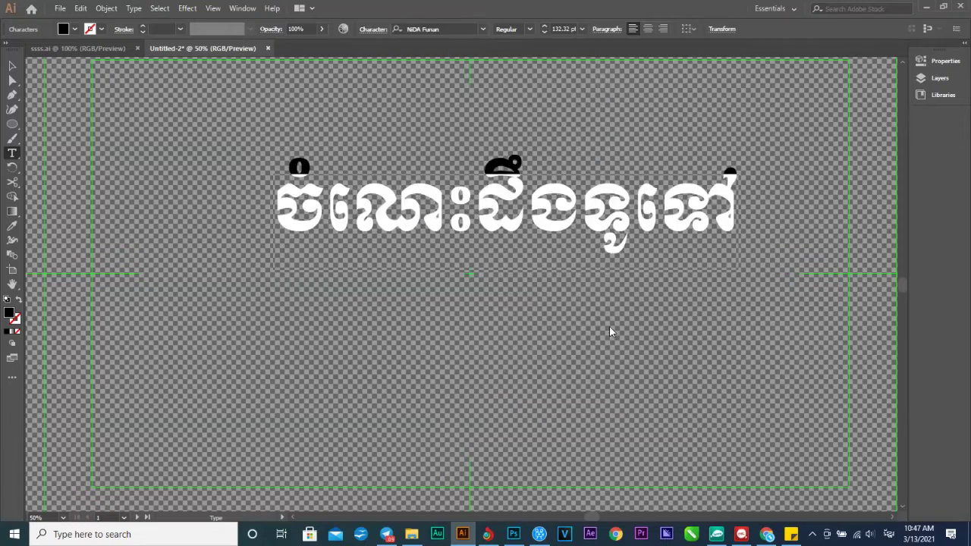
click(483, 29)
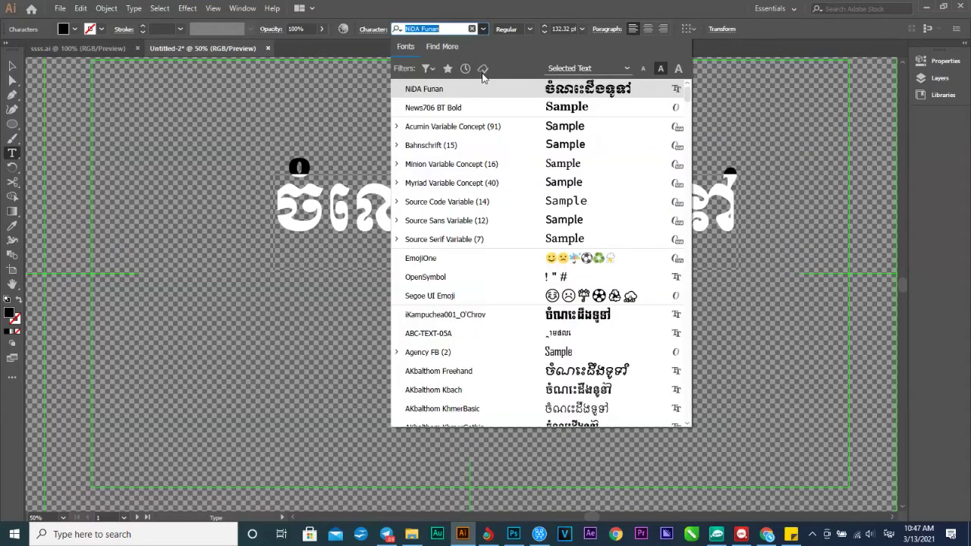
click(606, 371)
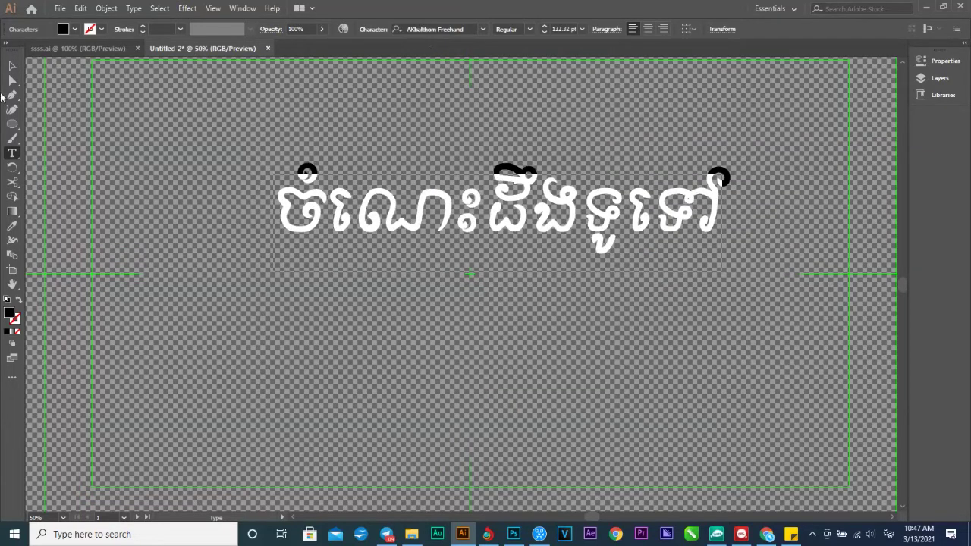
click(482, 30)
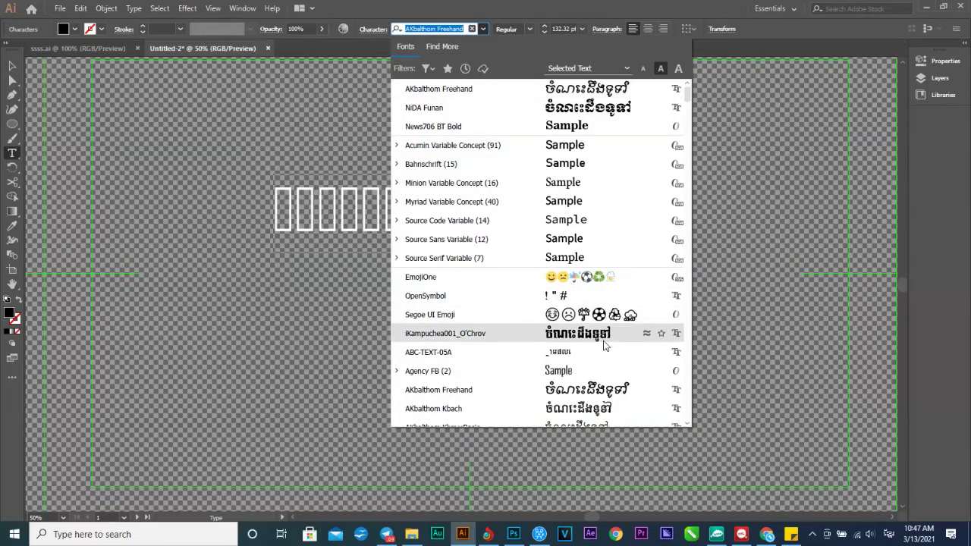
click(622, 407)
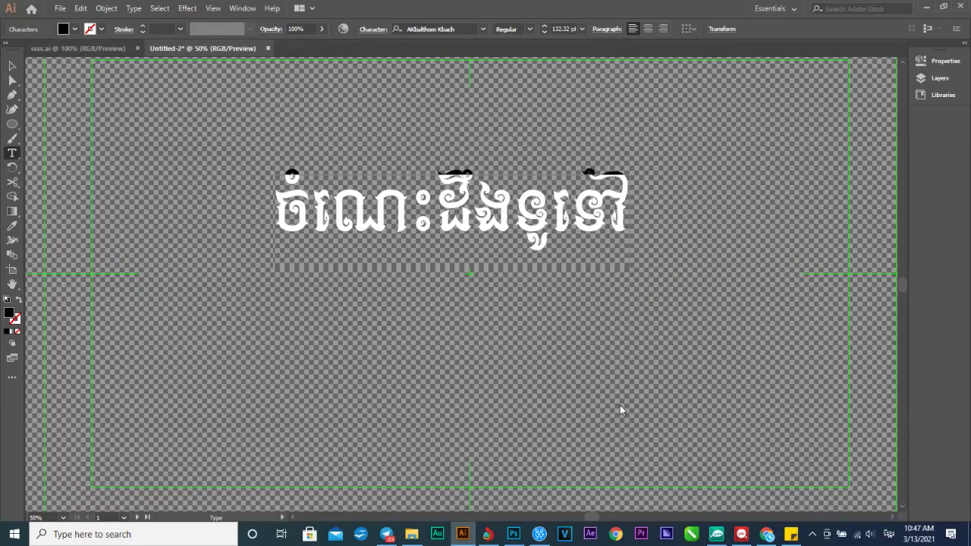
Move the Khmer phrase down and slightly right, just above the artboard's centre, and deselect it.
click(15, 64)
drag(432, 197, 466, 234)
click(555, 106)
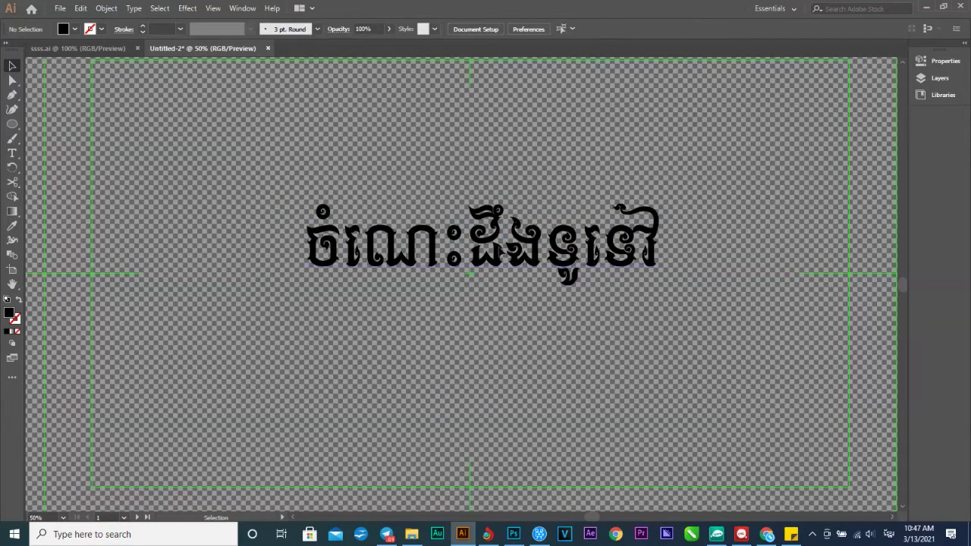
With the Pen tool, draw a curve bending down around the phrase's left side to a corner anchor below its first letter.
click(14, 96)
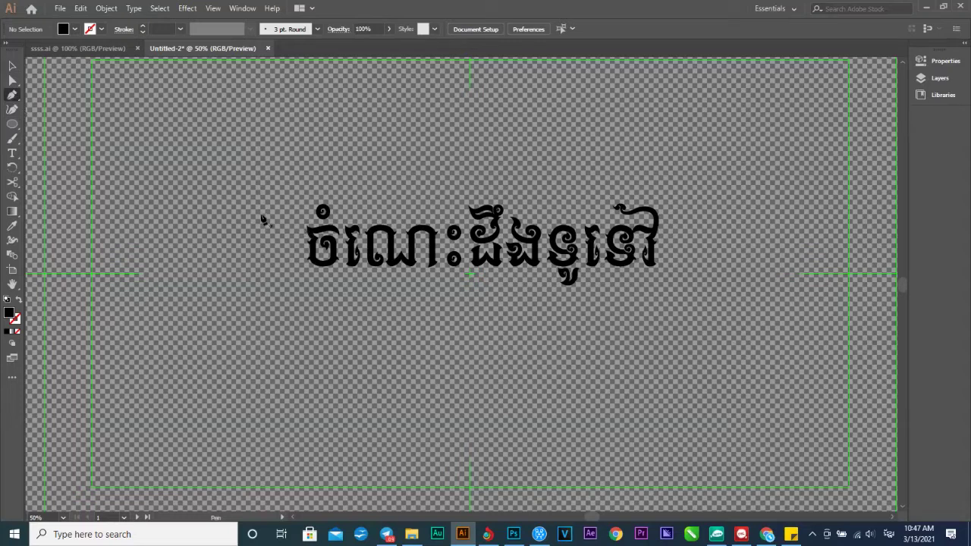
click(268, 203)
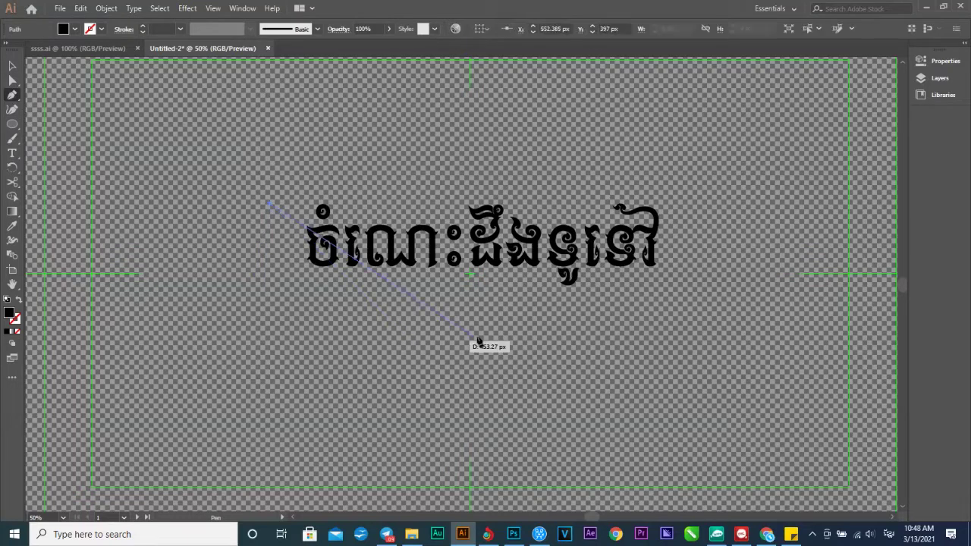
click(303, 314)
click(325, 318)
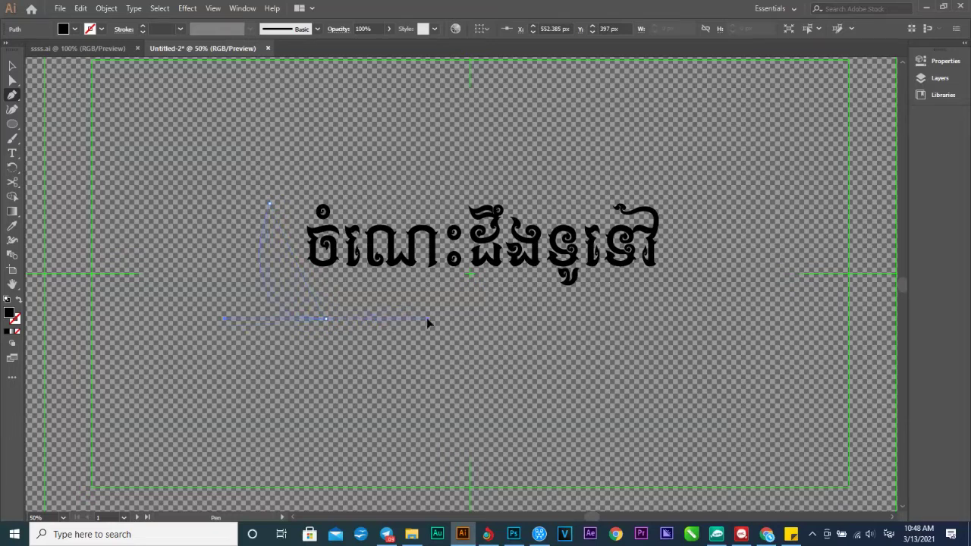
drag(429, 323, 430, 319)
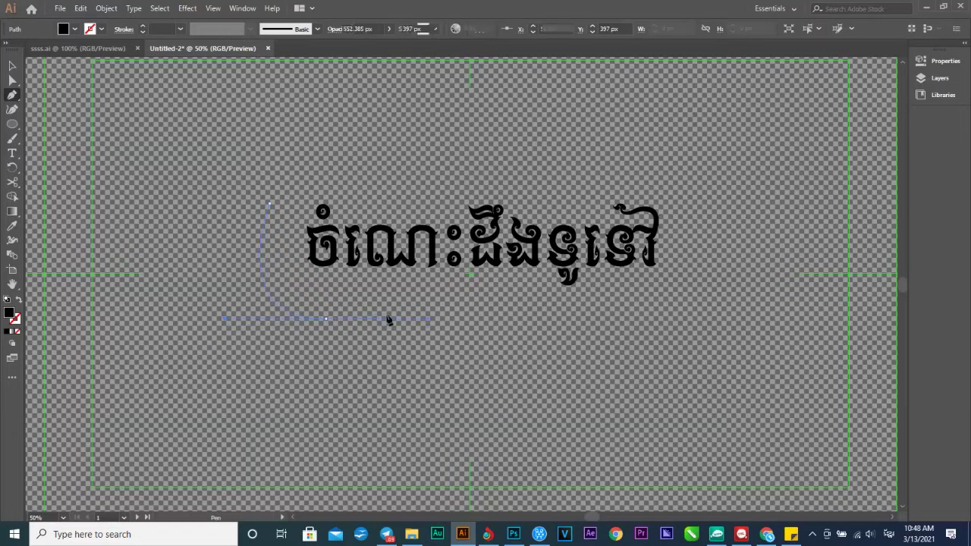
click(326, 319)
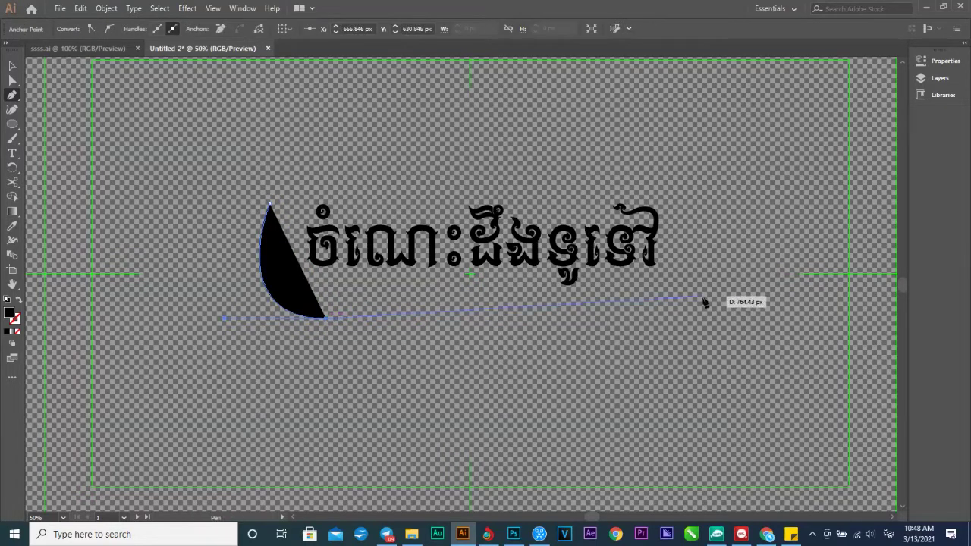
drag(714, 300, 730, 303)
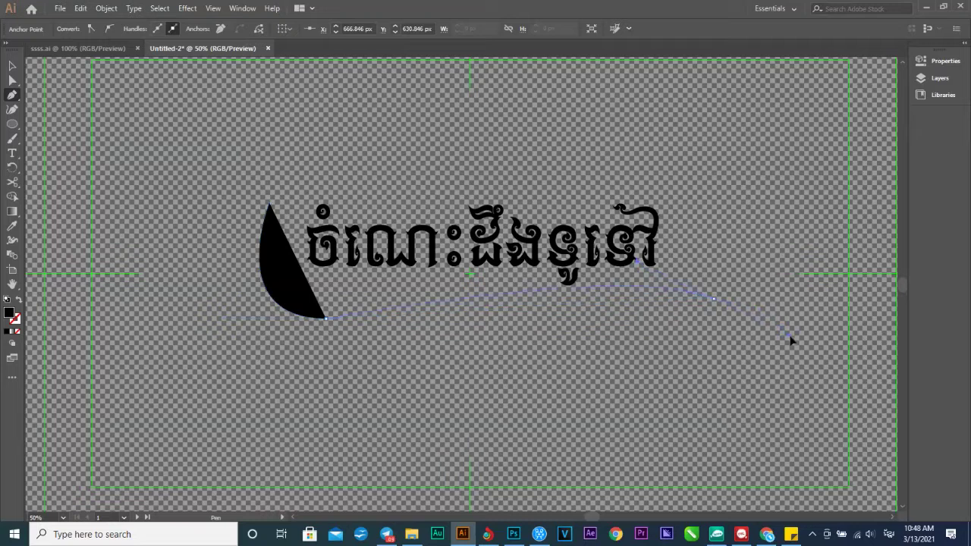
key(ctrl+z)
drag(703, 326, 703, 330)
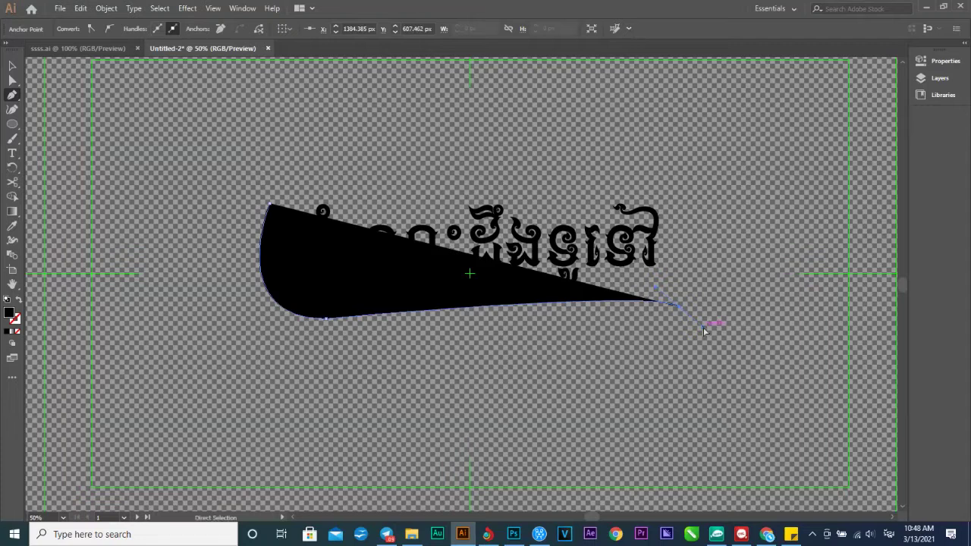
key(ctrl+z)
click(702, 331)
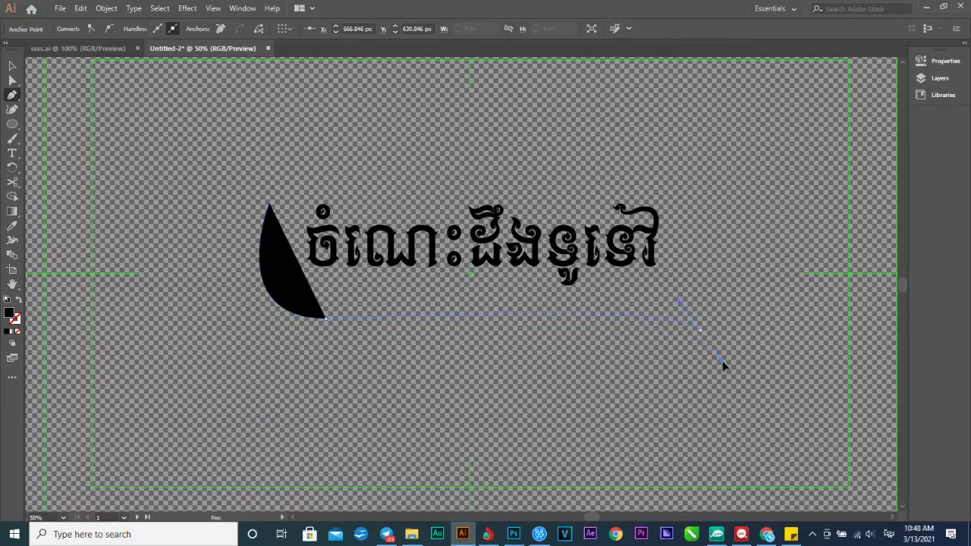
drag(725, 363, 725, 363)
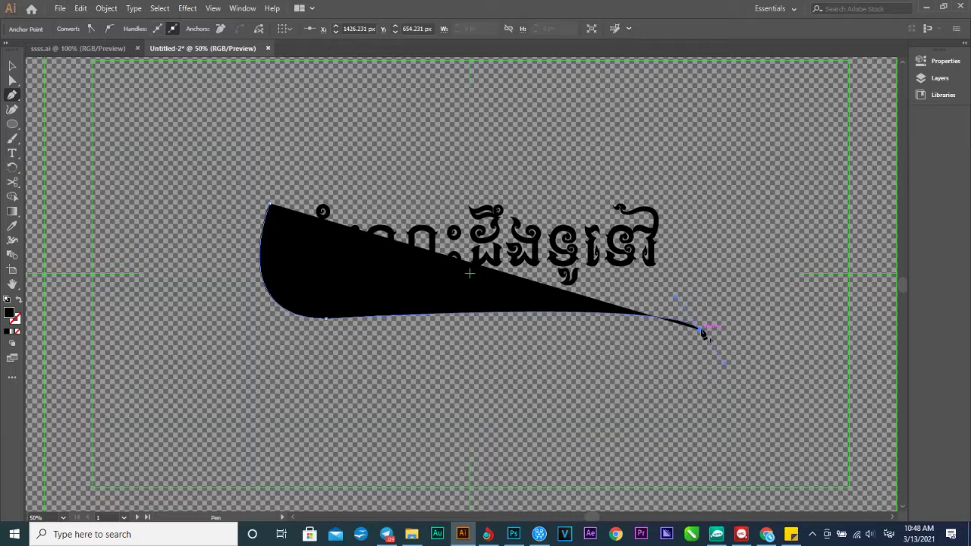
key(ctrl+z)
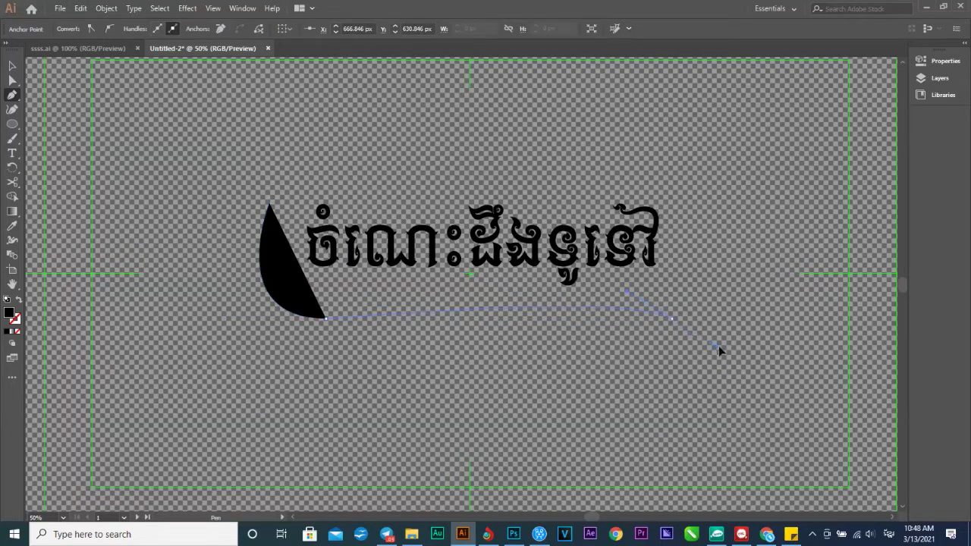
Extend the path beneath the phrase as a gentle arch ending just below and right of its last letter.
click(740, 357)
key(ctrl+z)
click(699, 326)
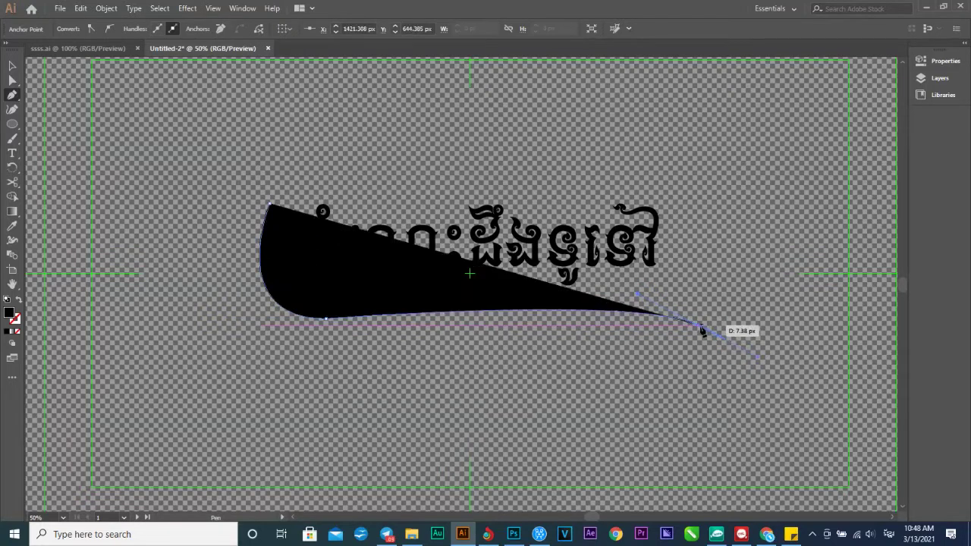
key(v)
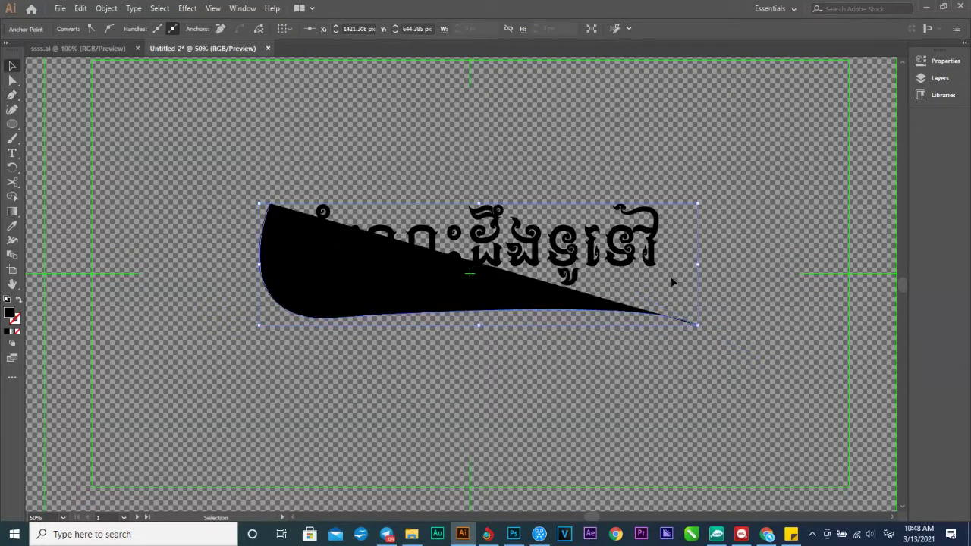
Remove the fill from the drawn curve.
click(442, 309)
click(74, 29)
click(8, 50)
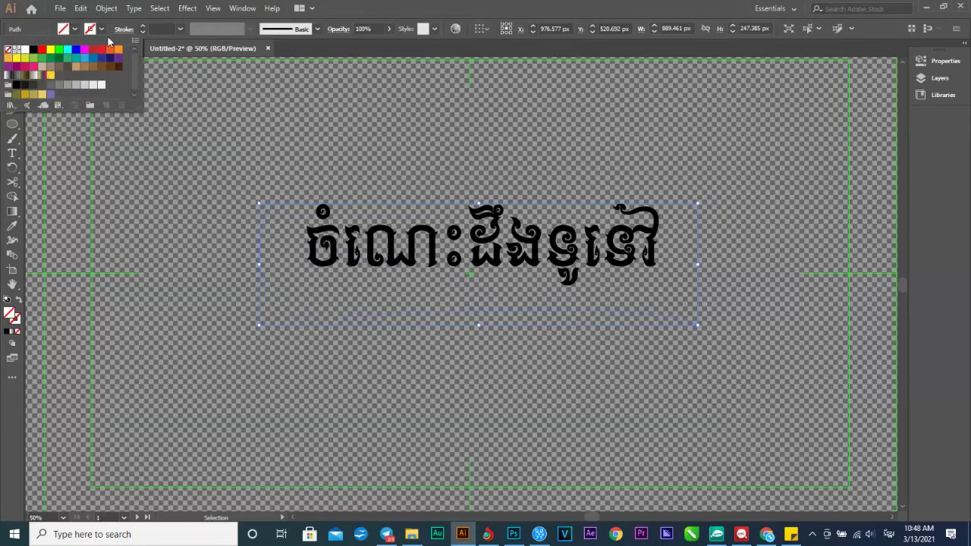
Give the curve around the phrase a white stroke, trying black first.
click(102, 30)
click(99, 30)
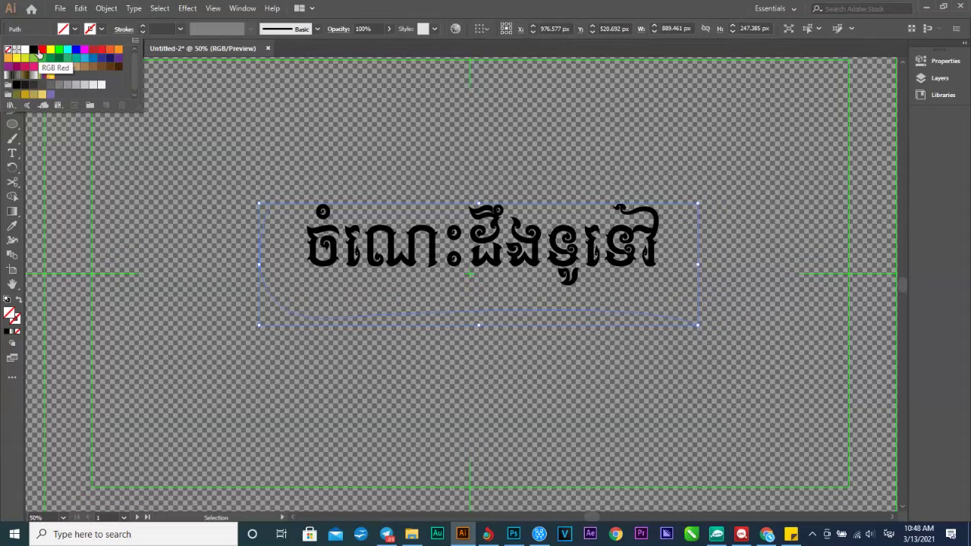
click(41, 50)
click(33, 50)
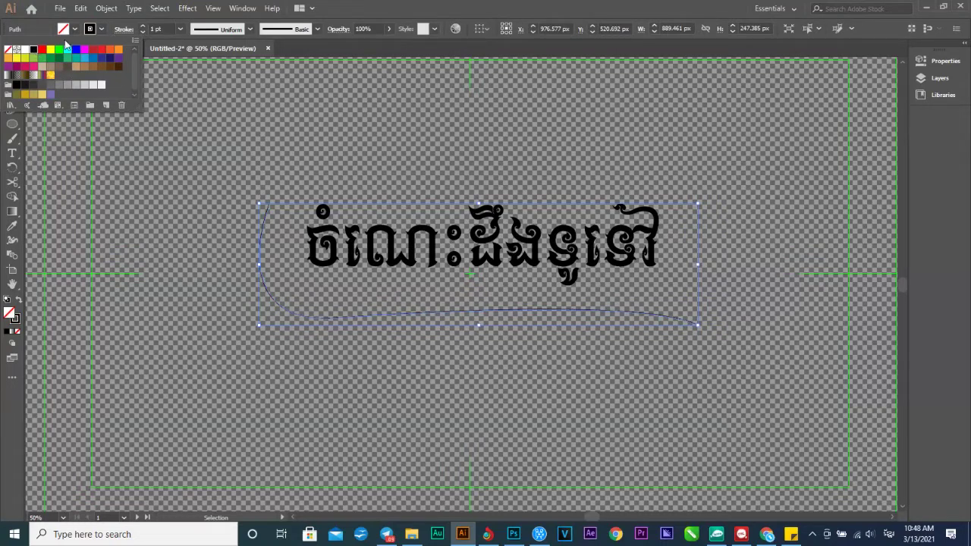
click(8, 50)
click(25, 50)
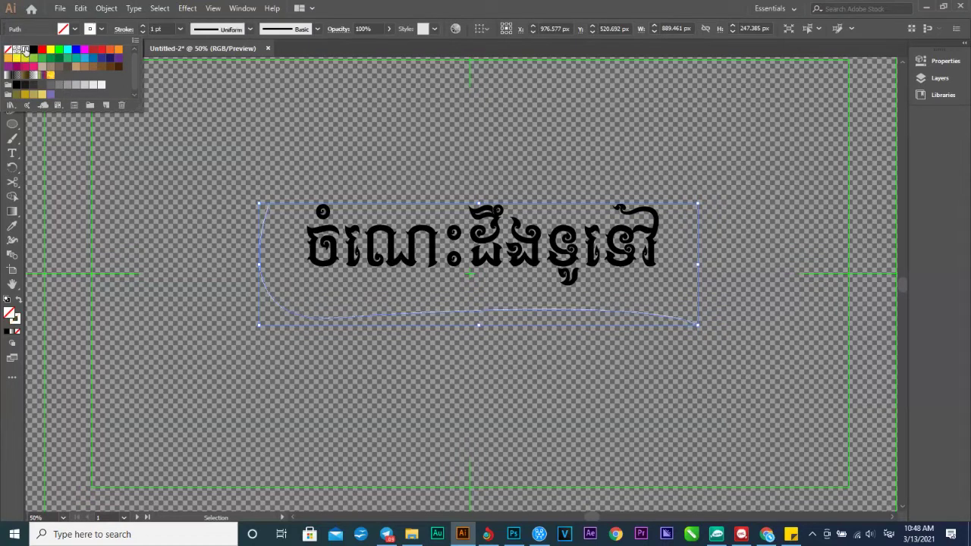
Increase the curve's stroke weight to 12 pt, trying 9 pt first.
click(181, 30)
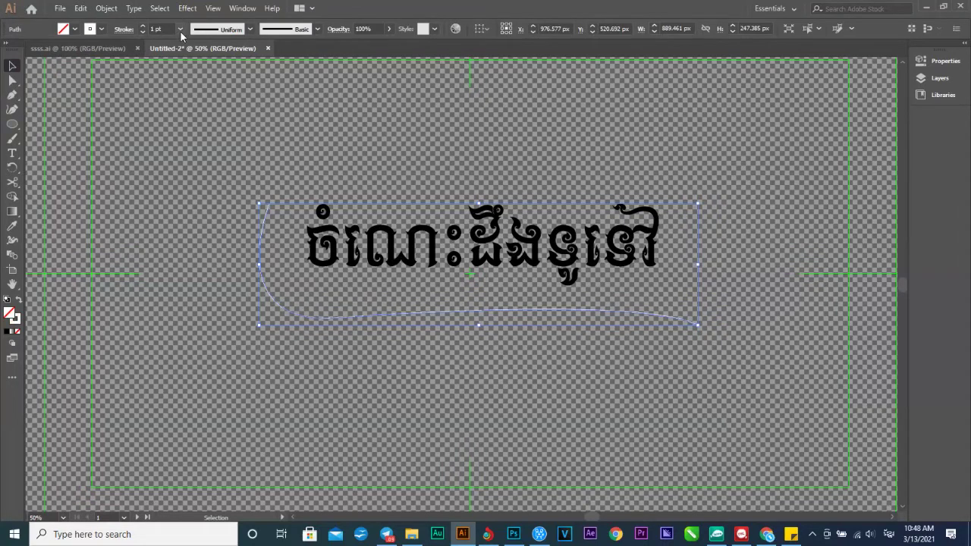
click(181, 29)
click(195, 189)
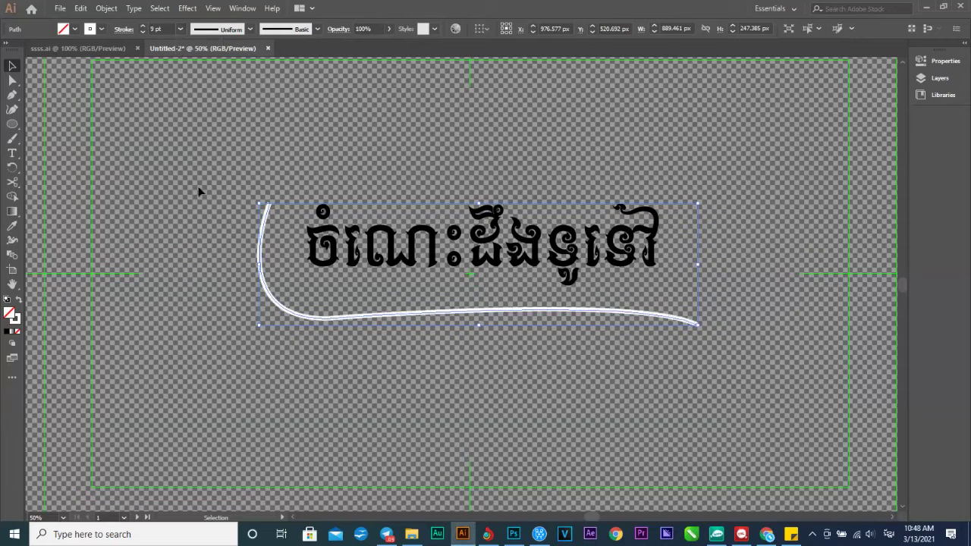
click(181, 29)
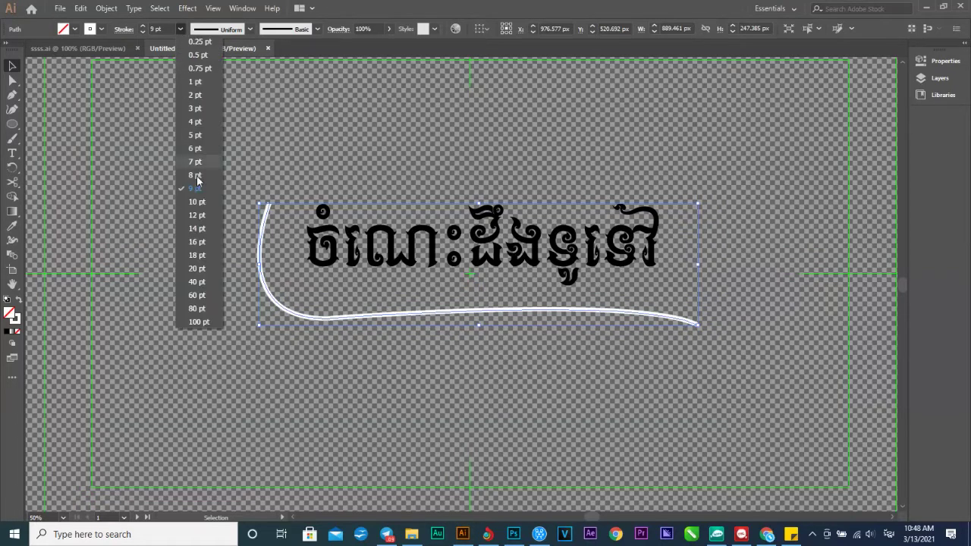
click(199, 220)
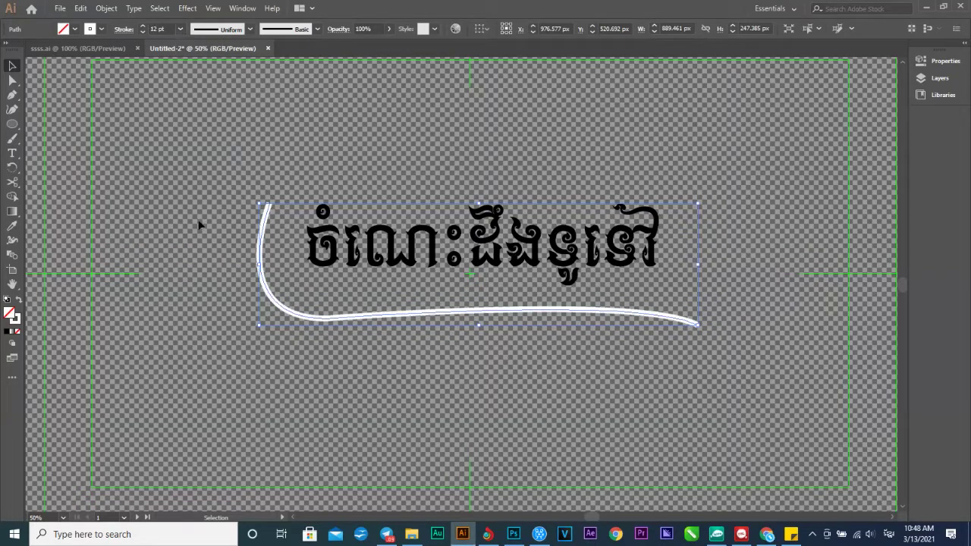
Apply the lens-shaped width profile to the curve so its stroke tapers at both ends, and deselect it.
click(250, 30)
click(219, 71)
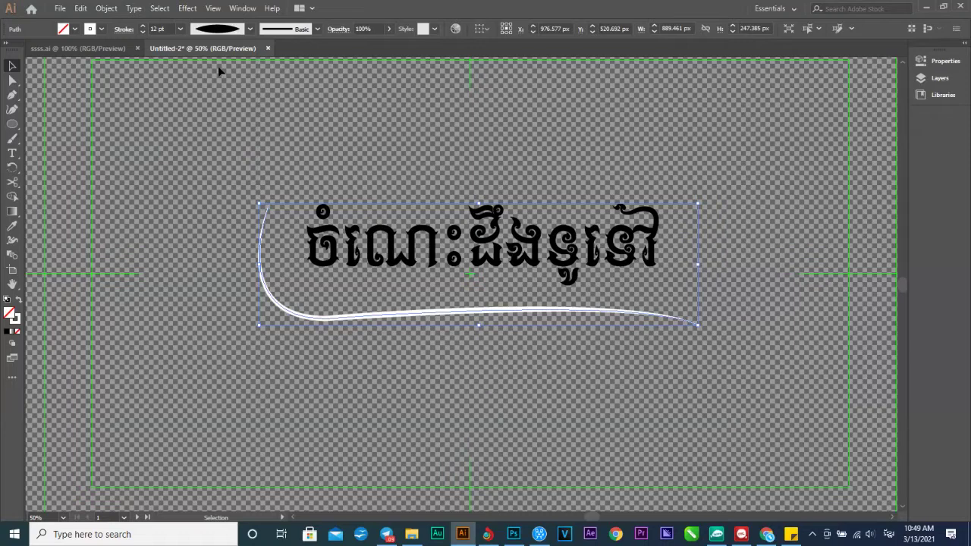
click(446, 154)
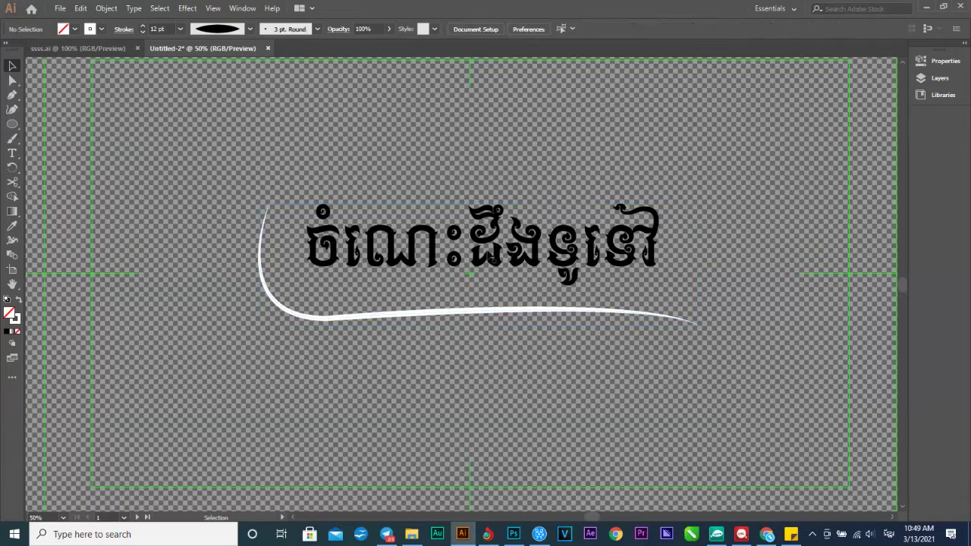
Fill the Khmer phrase with off-white F9F9F9 and deselect it.
click(498, 255)
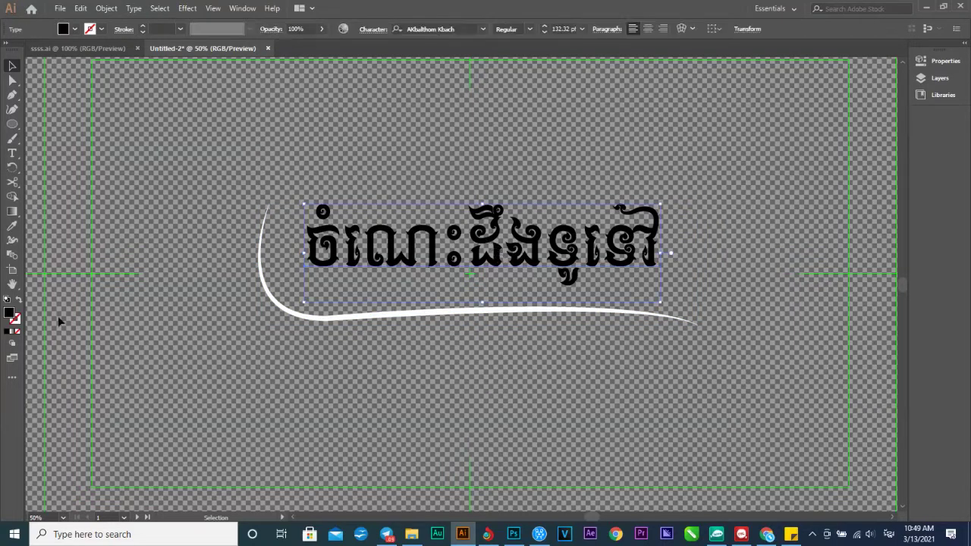
double_click(9, 314)
click(511, 133)
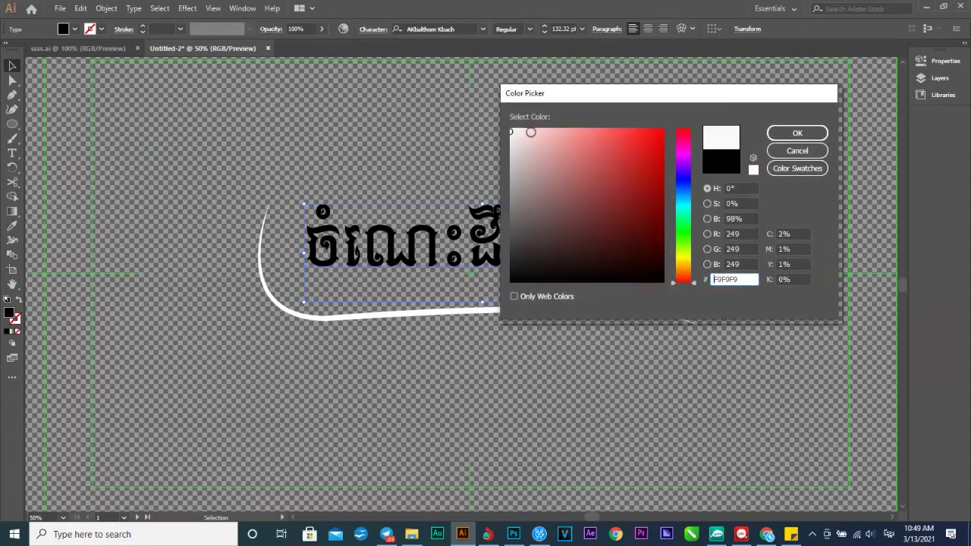
click(787, 137)
click(461, 99)
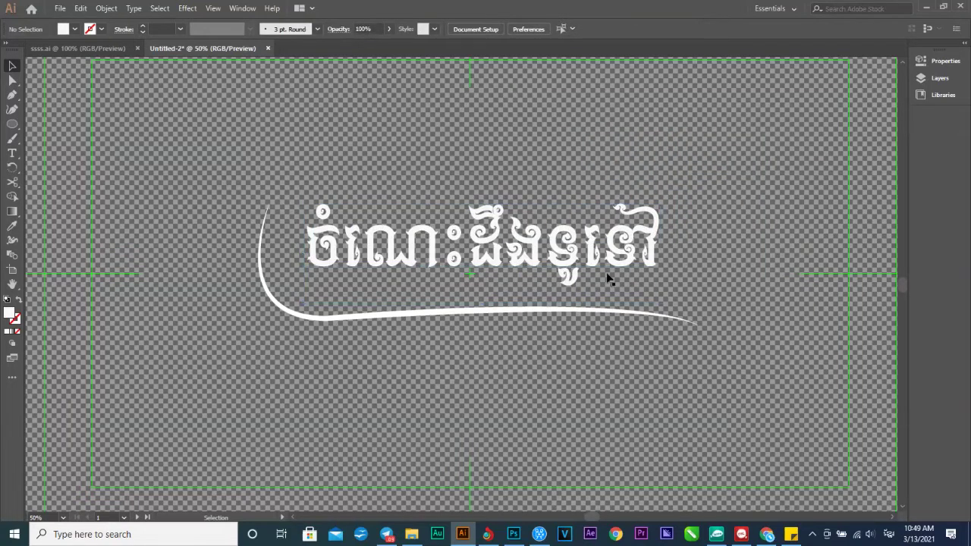
Shift the phrase right and down in two moves so it sits close above the curve's long lower stretch.
drag(619, 238, 636, 249)
click(659, 161)
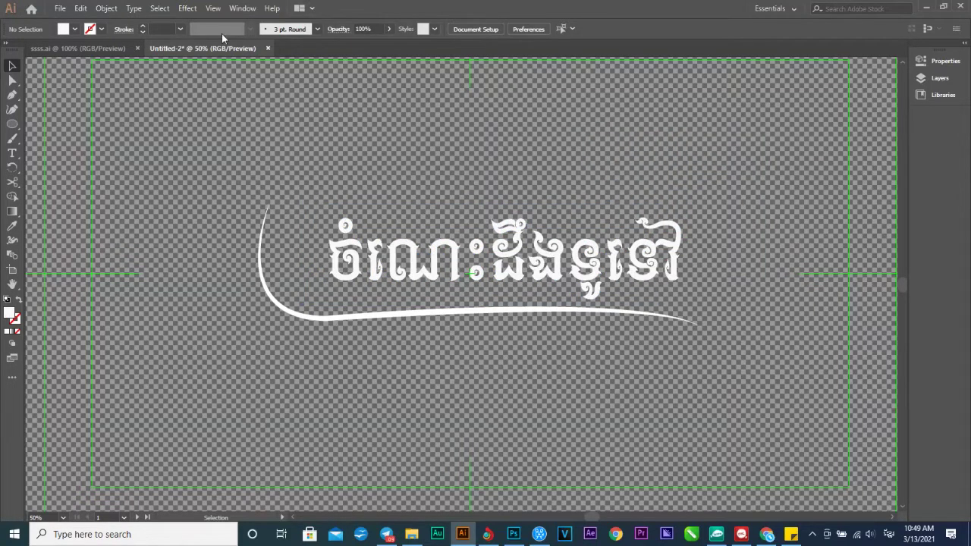
drag(388, 255, 547, 189)
click(548, 189)
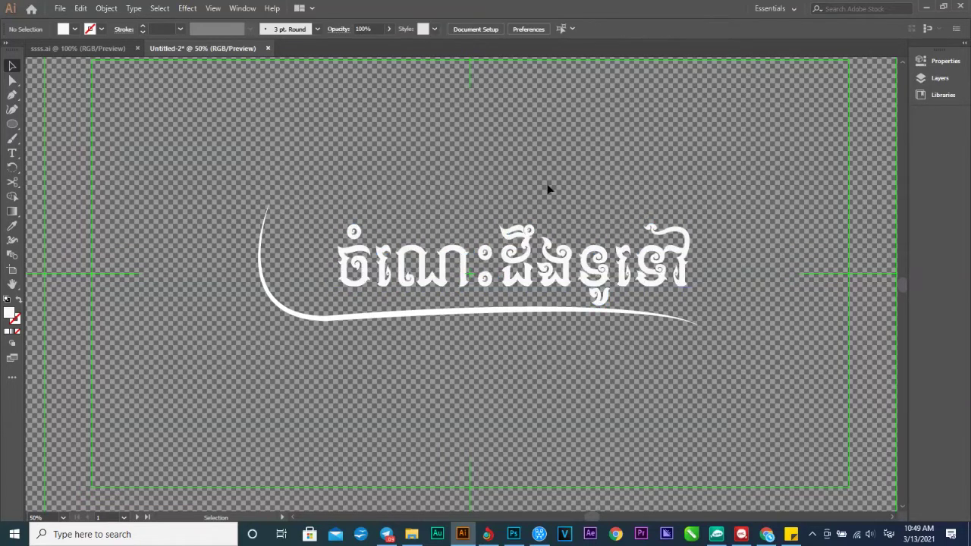
Start a Pen path above the phrase with a short, nearly vertical segment as an open book's left edge.
click(13, 96)
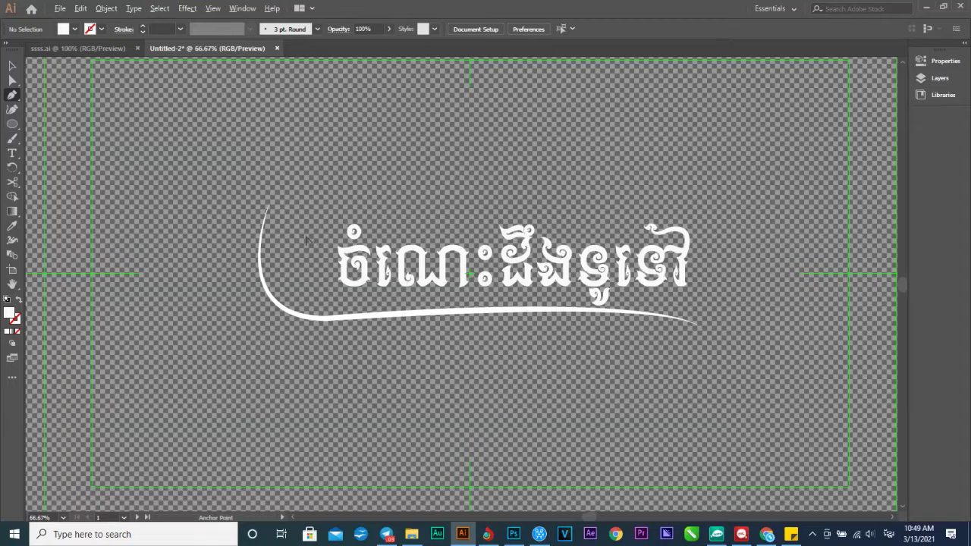
scroll(310, 241, up, 3)
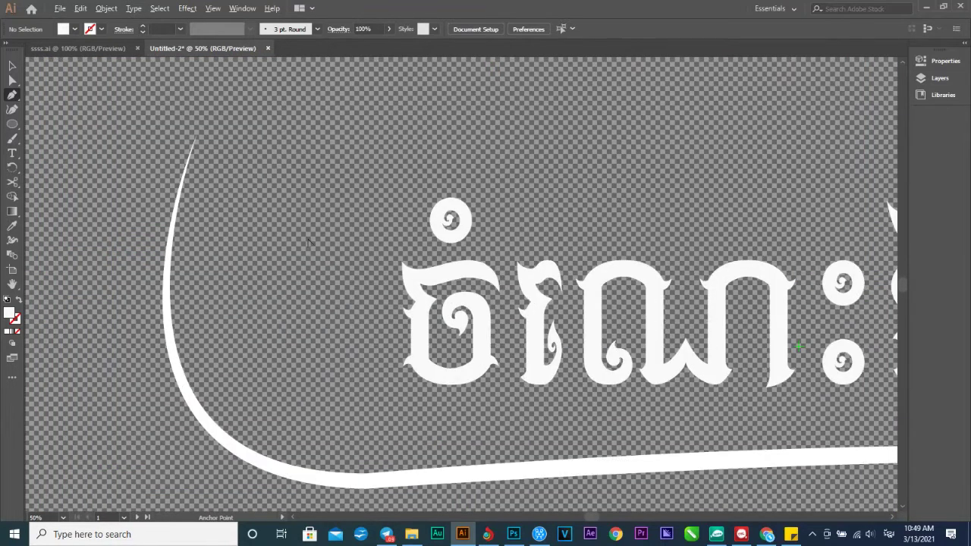
scroll(486, 199, down, 3)
scroll(491, 206, up, 3)
scroll(460, 258, up, 2)
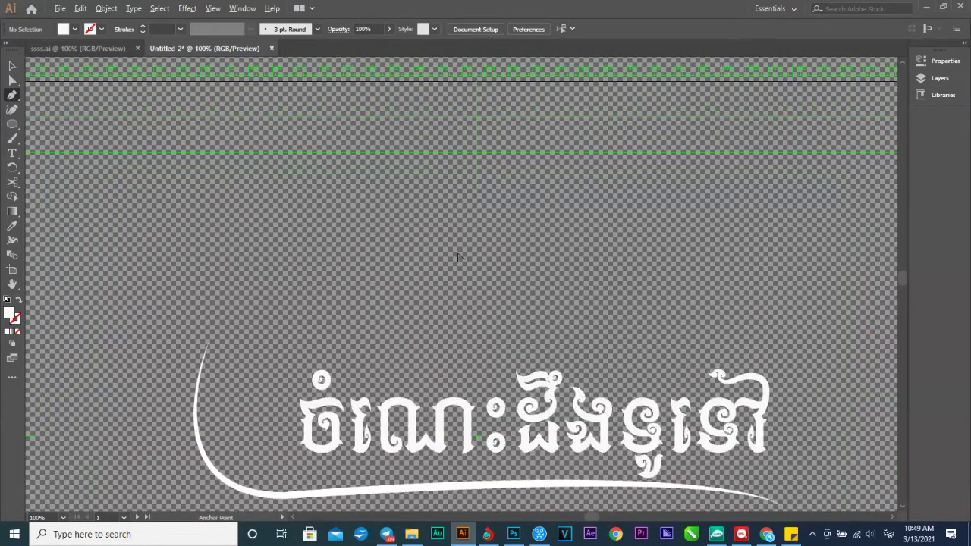
click(341, 292)
click(346, 213)
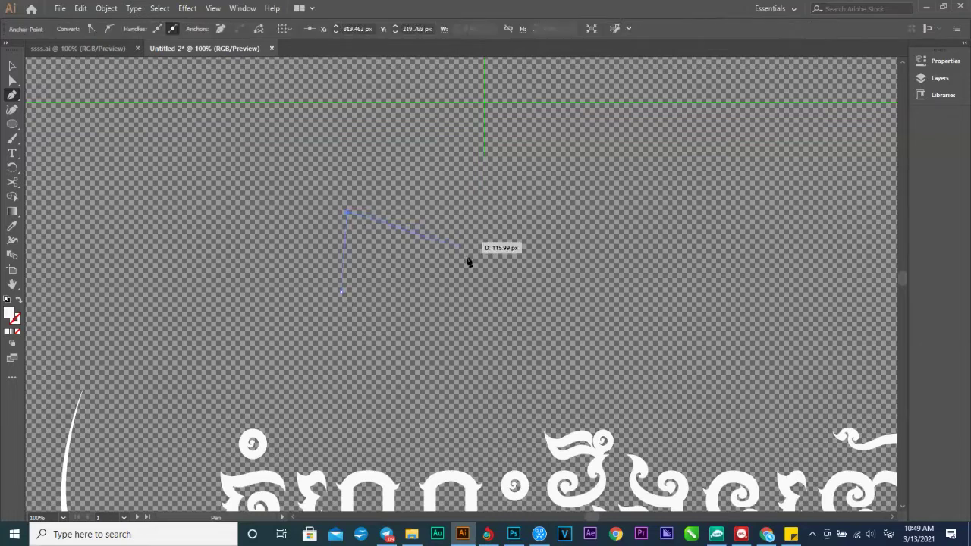
Try a wide two-arched top edge for the book, meeting in a sharp point on the artboard's vertical centre line.
drag(486, 259, 495, 299)
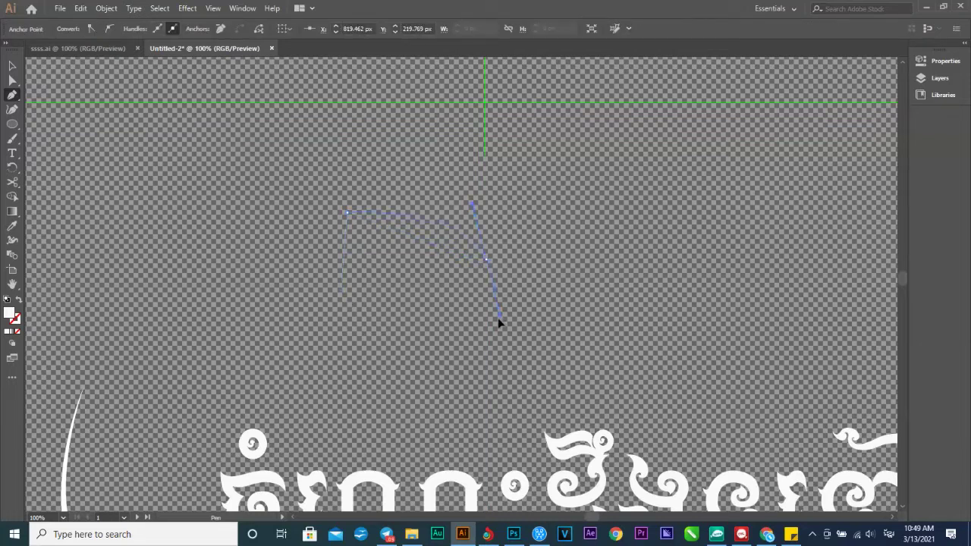
drag(492, 348, 493, 327)
drag(554, 255, 588, 246)
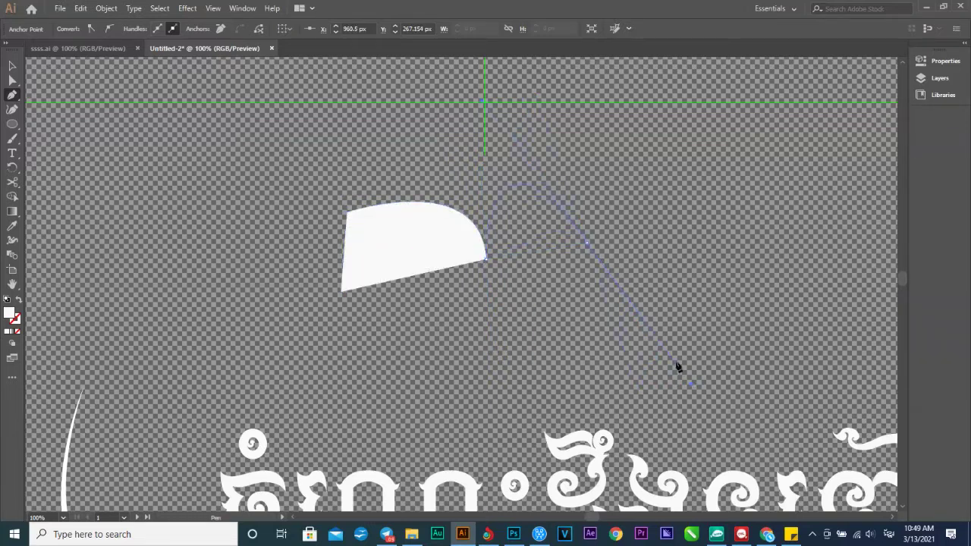
ctrl+click(619, 238)
drag(692, 370, 692, 369)
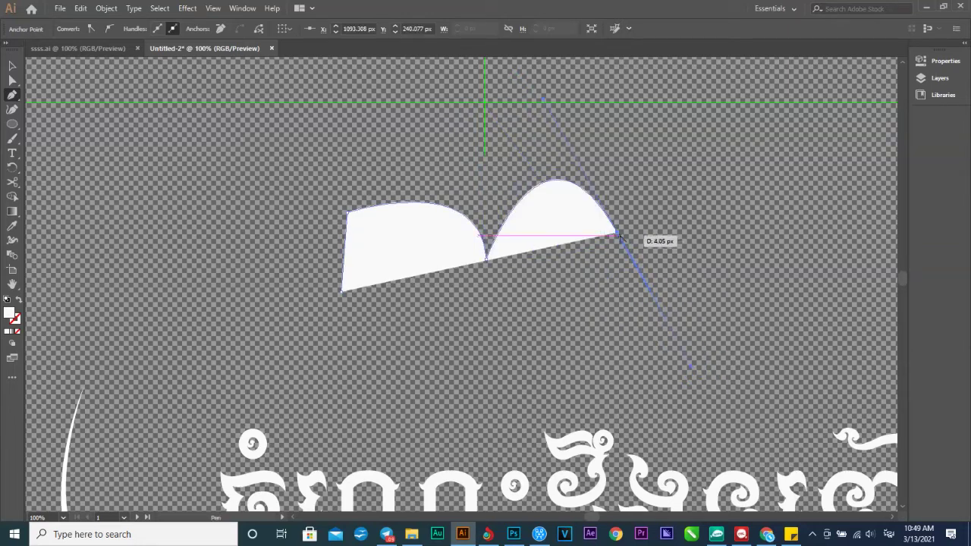
Try adding a straight right edge down from the second arch, undoing a misplaced anchor first.
ctrl+click(623, 295)
click(621, 295)
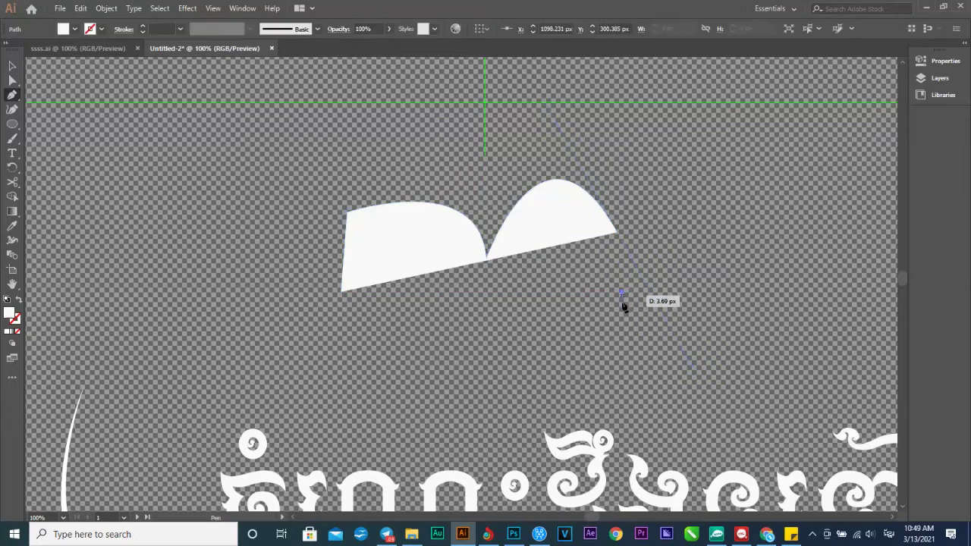
key(ctrl+z)
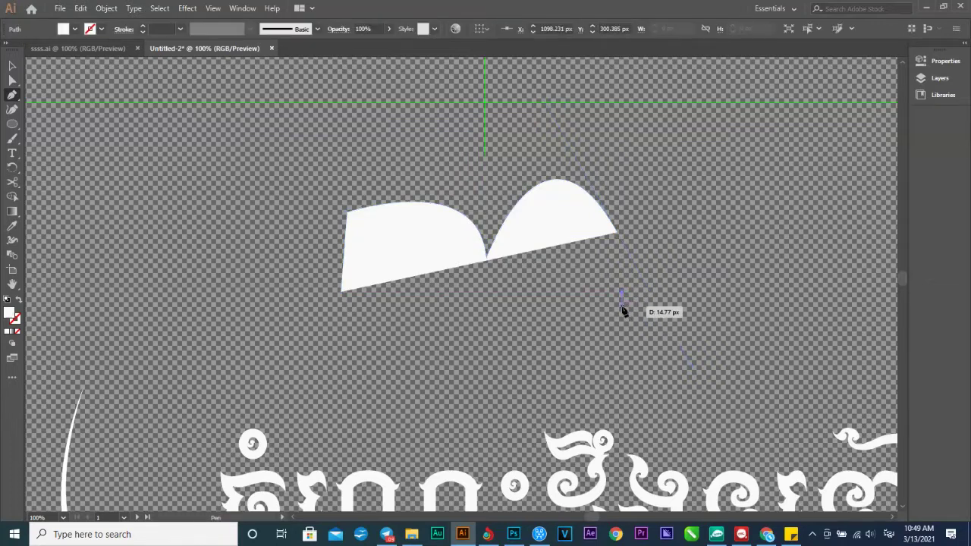
key(ctrl+z)
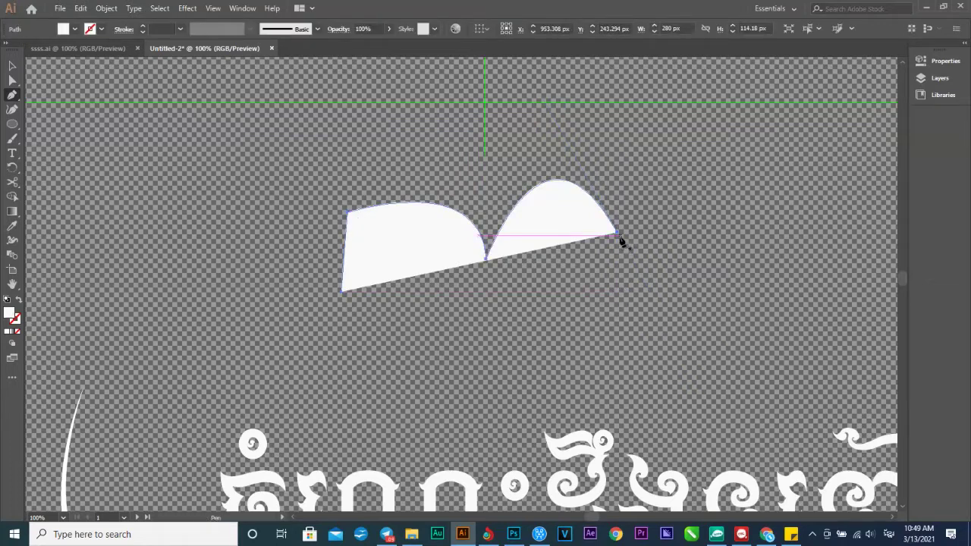
click(618, 235)
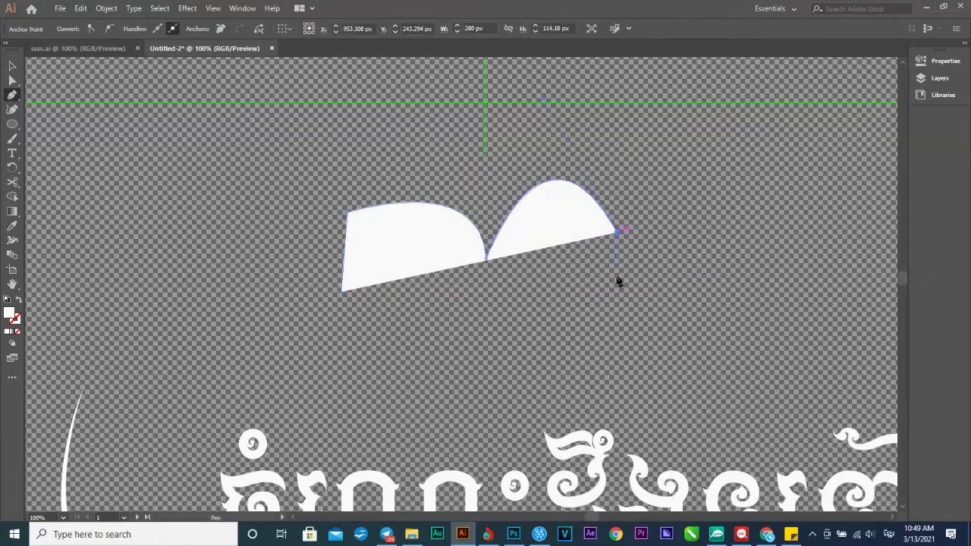
click(621, 327)
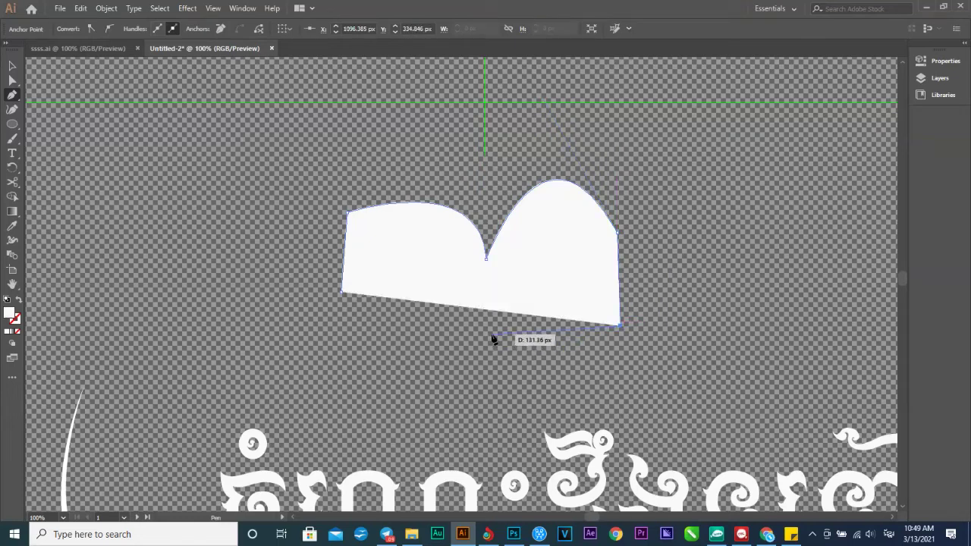
Try an arched bottom edge running back to the book's left side, and undo both arches.
drag(497, 325, 460, 427)
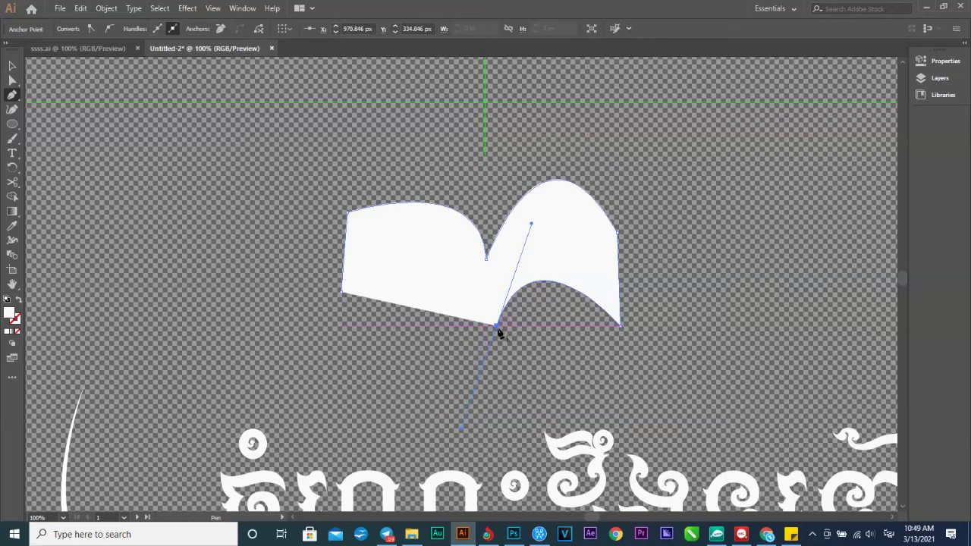
click(496, 326)
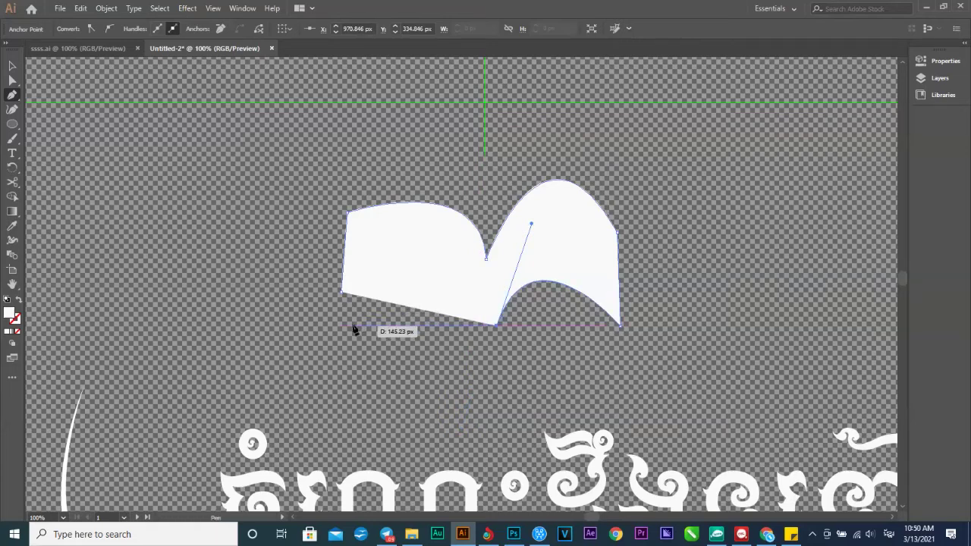
drag(348, 315, 296, 436)
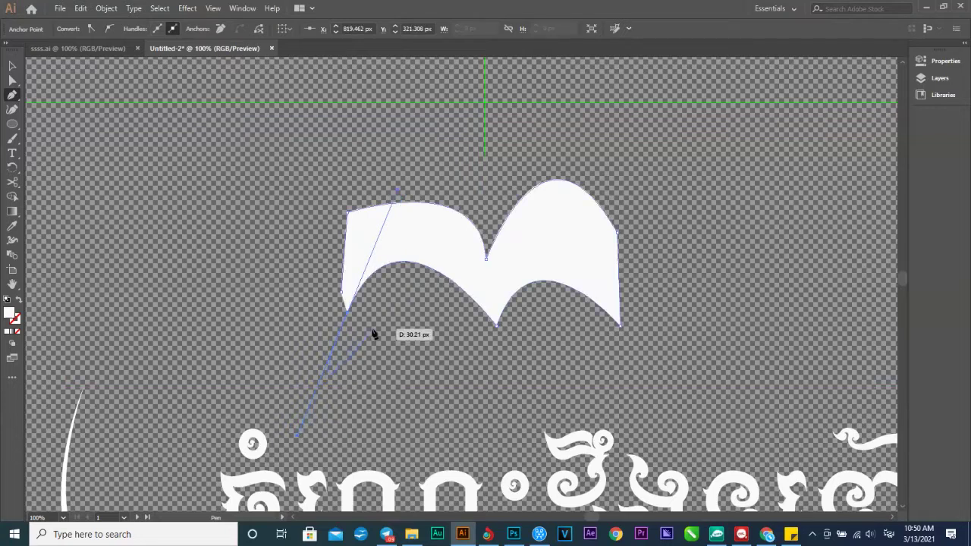
key(ctrl+z)
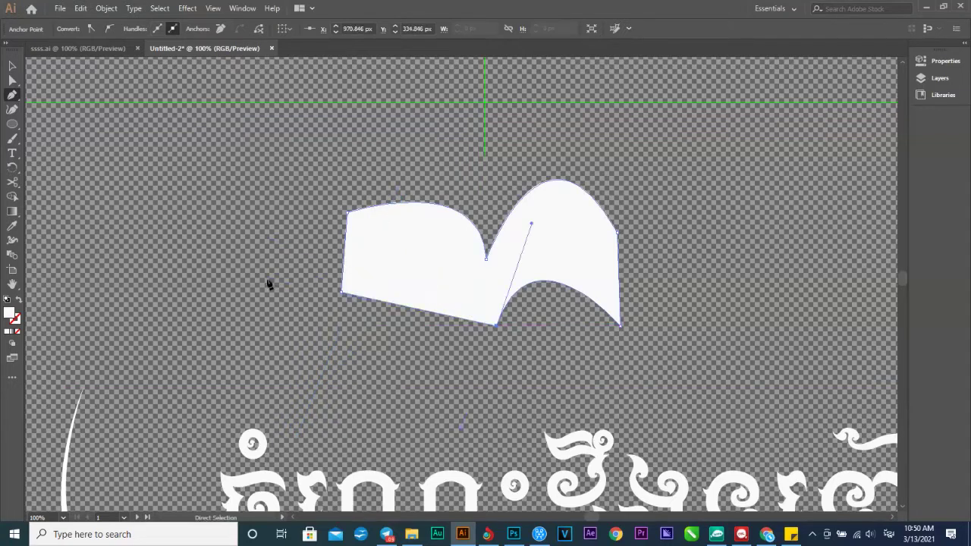
key(ctrl+z)
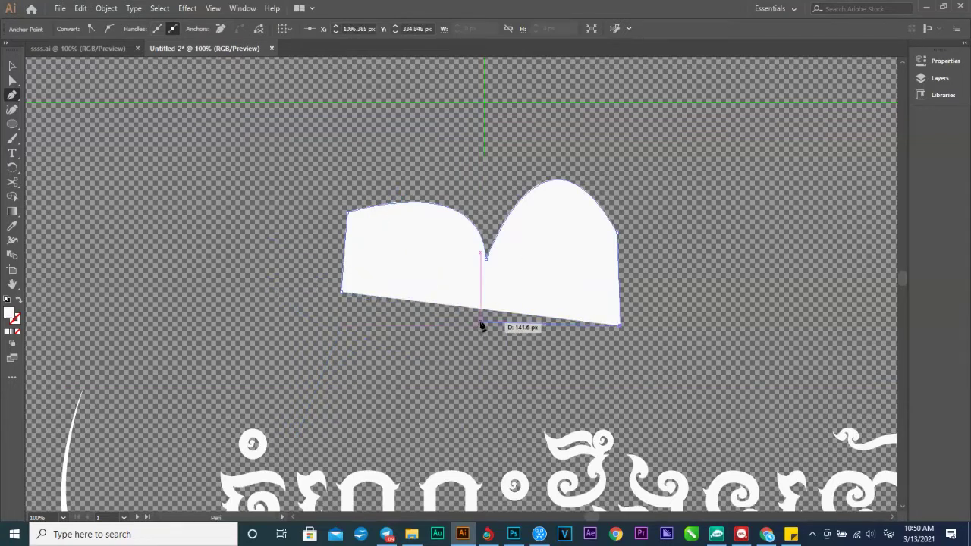
Try redrawing the book's bottom edge as two arches with a broader right arch, redoing the left one once.
drag(482, 321, 374, 393)
drag(445, 354, 492, 334)
drag(430, 418, 409, 458)
drag(358, 321, 355, 388)
key(ctrl+z)
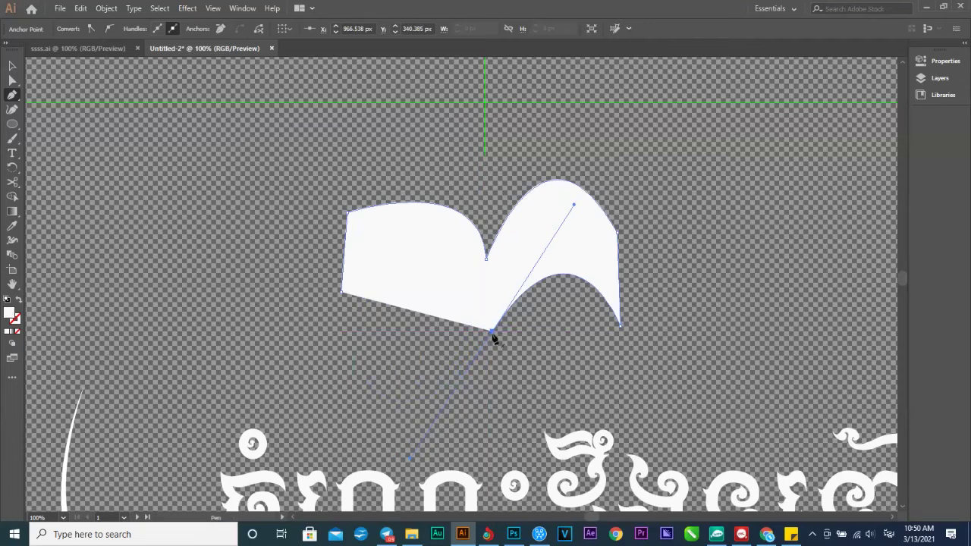
drag(363, 331, 369, 436)
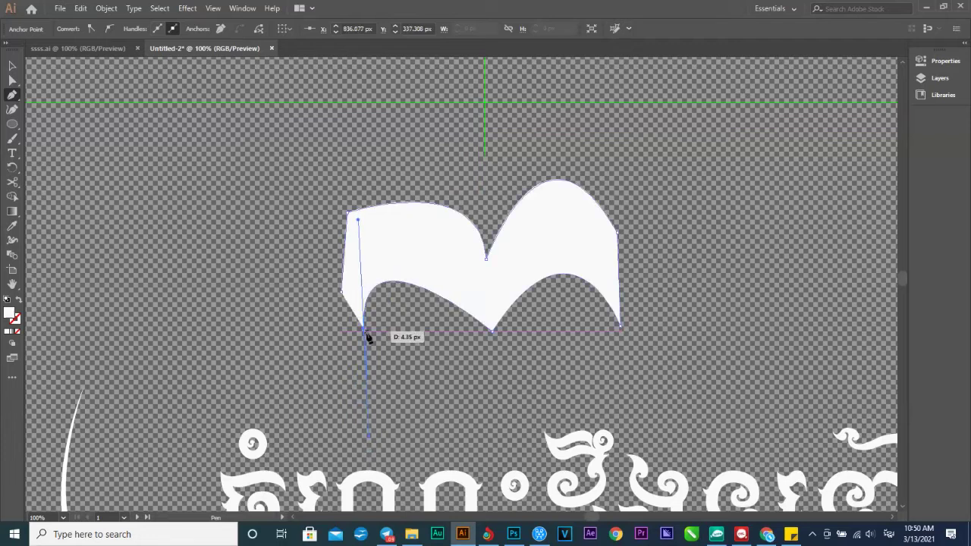
Try ending the outline at the book's upper-left corner and undo each removal of that corner's anchor.
click(351, 217)
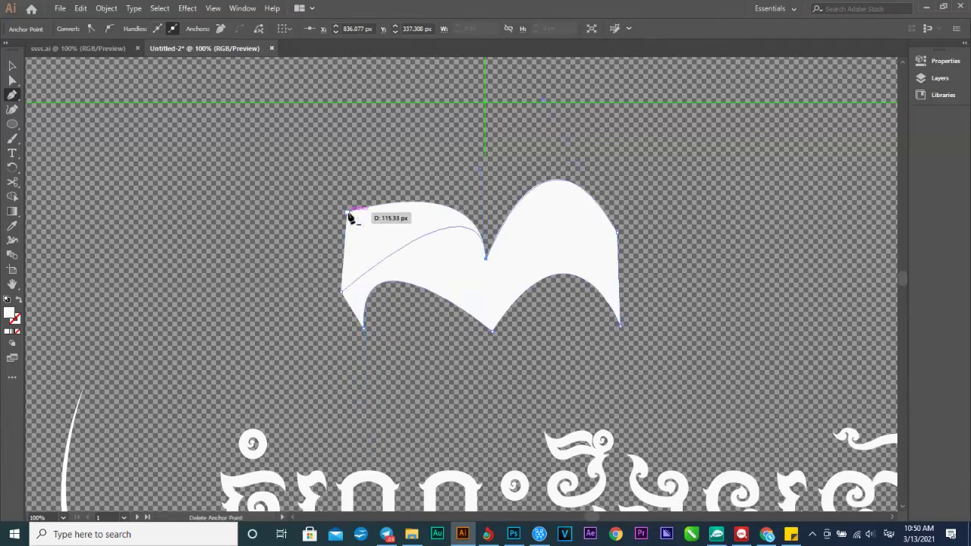
click(350, 218)
key(ctrl+z)
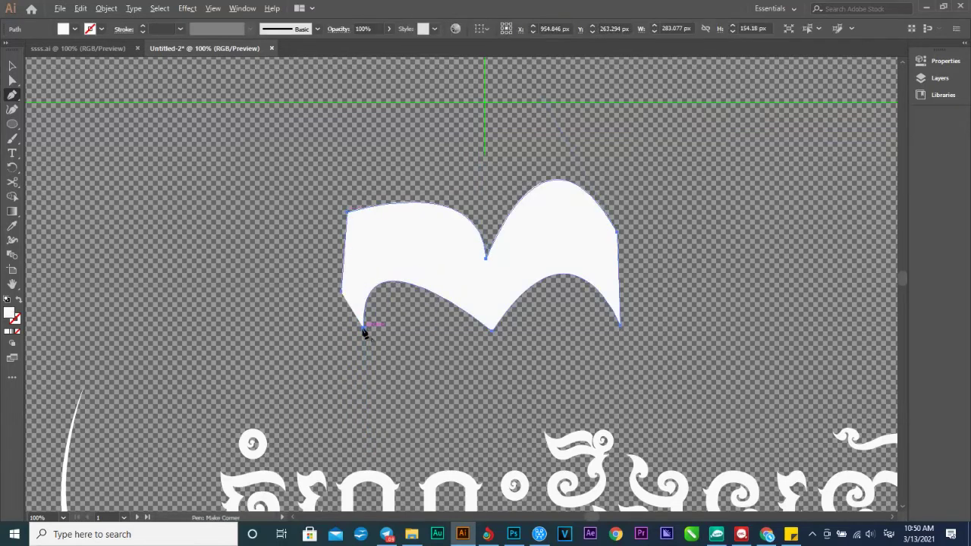
click(348, 216)
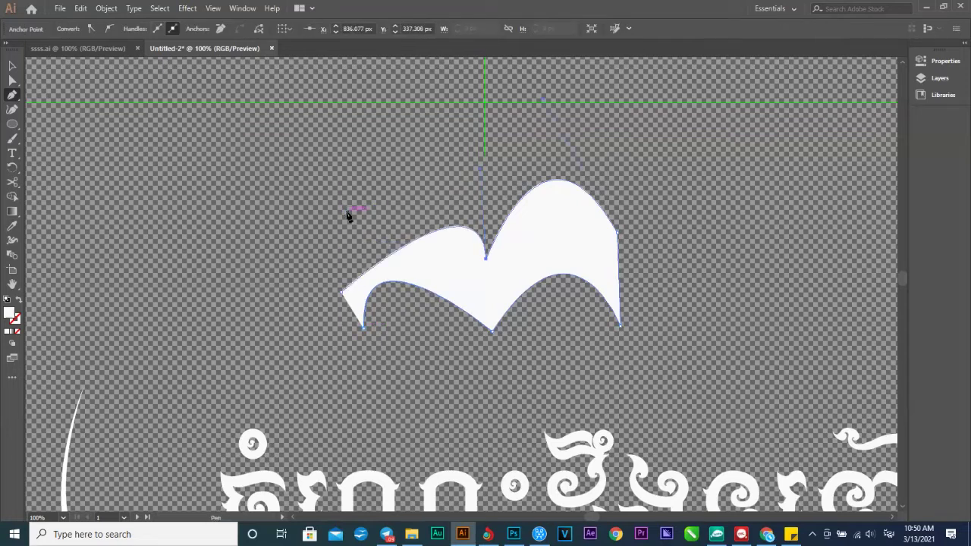
key(ctrl+z)
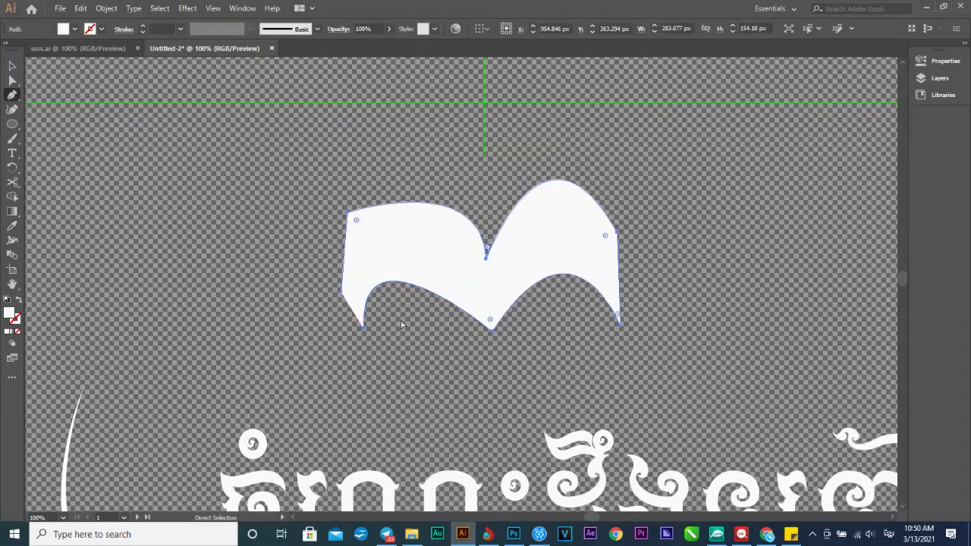
Undo the wide book outline back to its left edge.
key(ctrl+z)
key(ctrl+z)
key(ctrl+z)
key(ctrl+z)
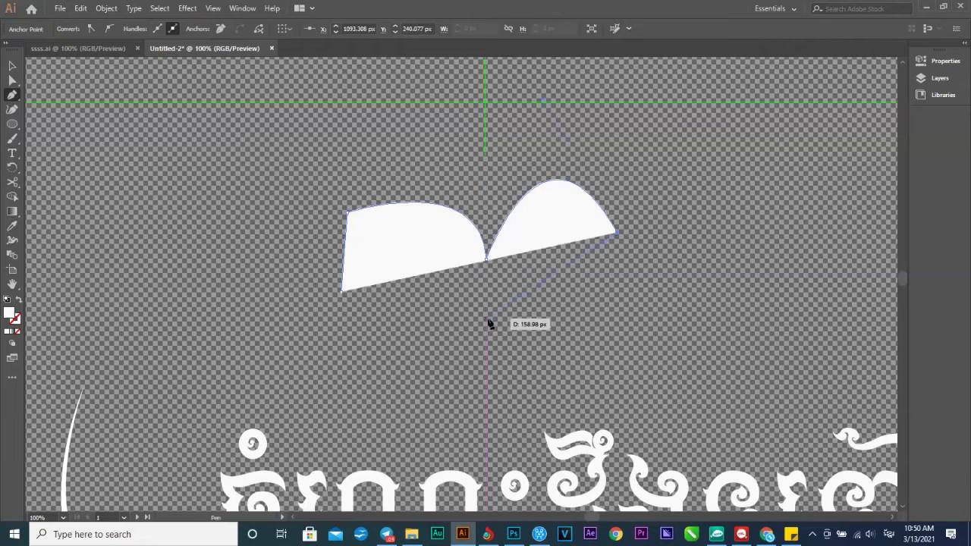
key(ctrl+z)
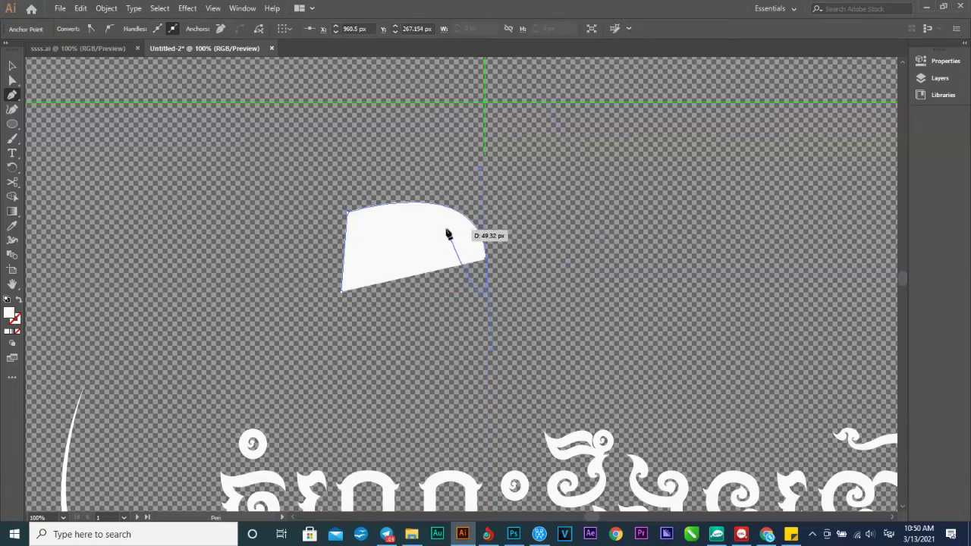
key(ctrl+z)
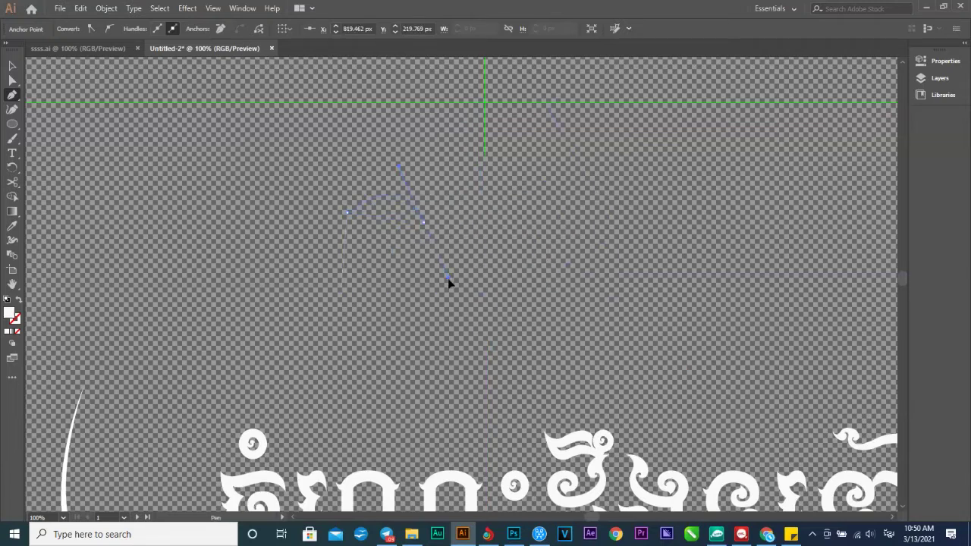
Draw a smaller open-book outline about 147 x 107 px, with two arches on top, a short right edge and two matching arches below.
key(ctrl+shift+z)
drag(485, 217, 510, 288)
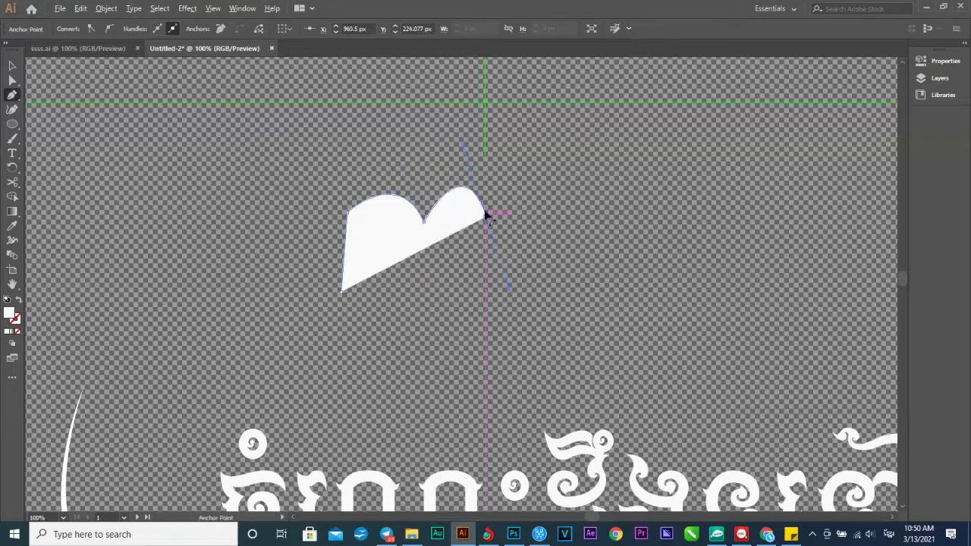
click(483, 274)
drag(422, 274, 407, 293)
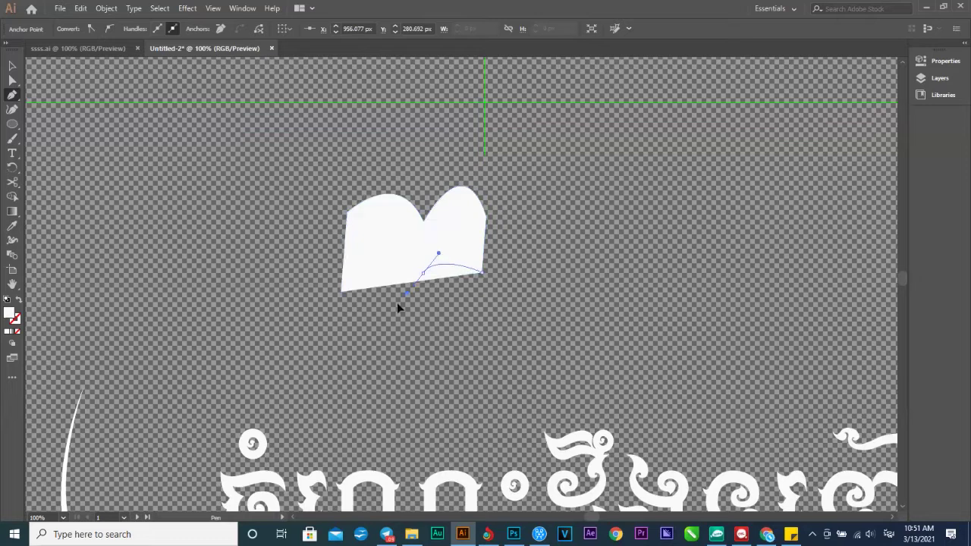
drag(400, 328, 400, 327)
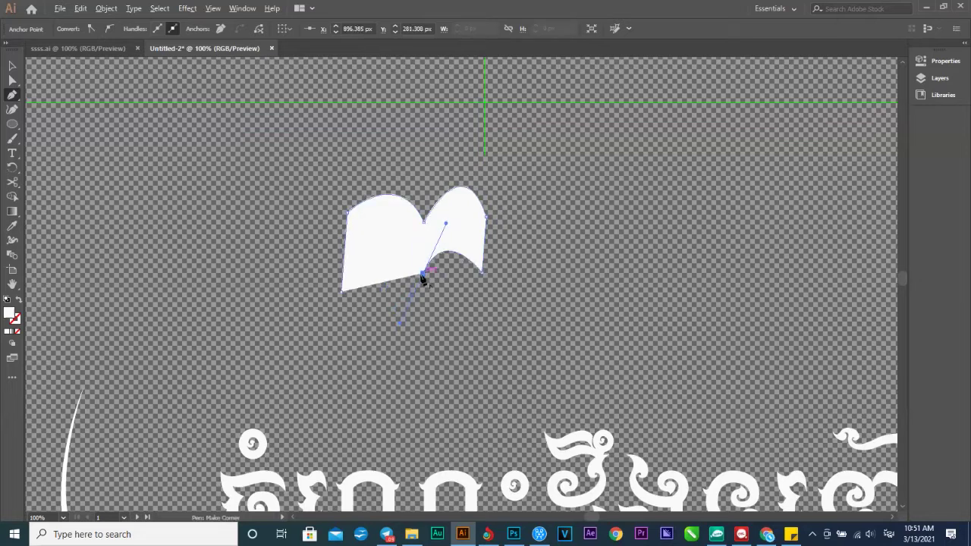
click(409, 277)
drag(348, 271, 346, 299)
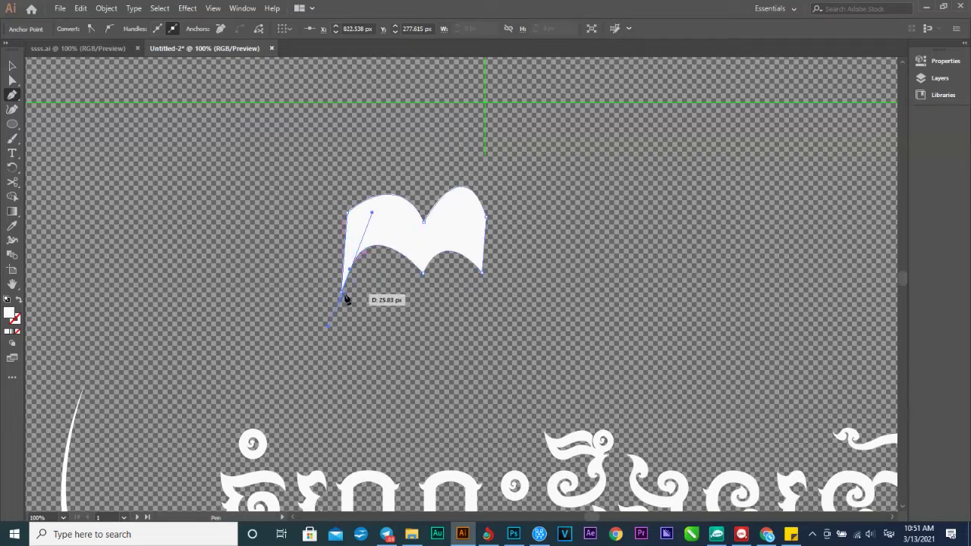
Duplicate the white book shape and place one copy below and slightly left of the other.
key(v)
click(444, 240)
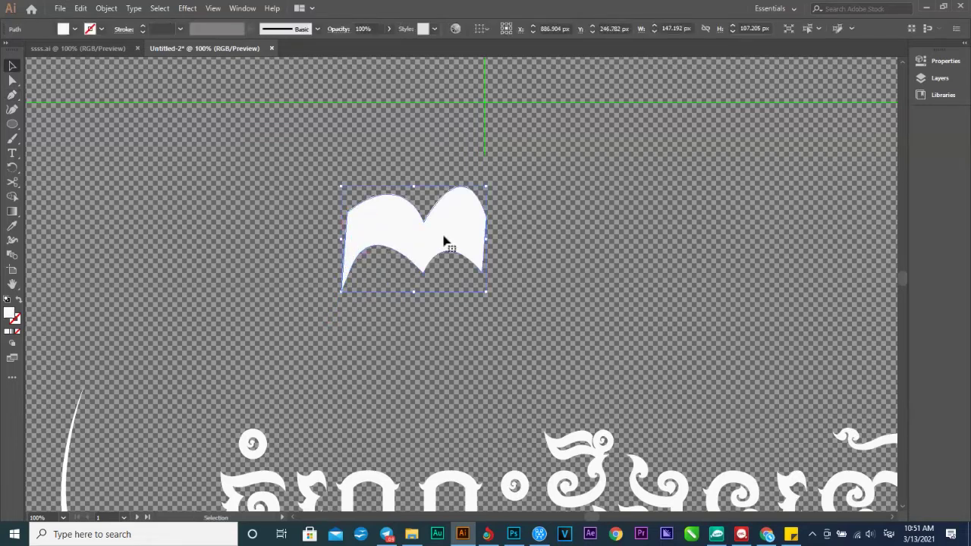
mouse_move(443, 240)
mouse_down()
mouse_move(440, 278)
mouse_move(443, 243)
mouse_up()
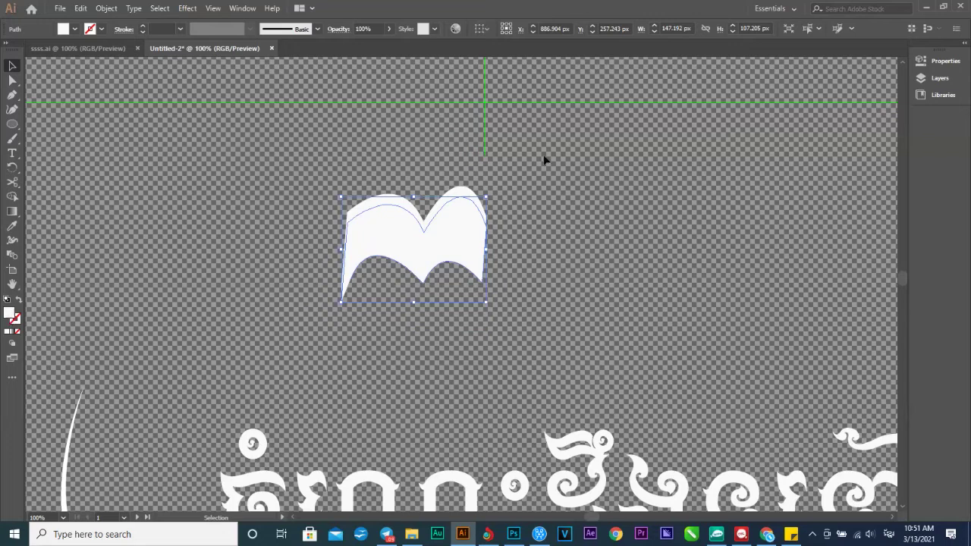
click(456, 193)
drag(459, 194, 428, 315)
Fill the upper book shape with black.
click(446, 234)
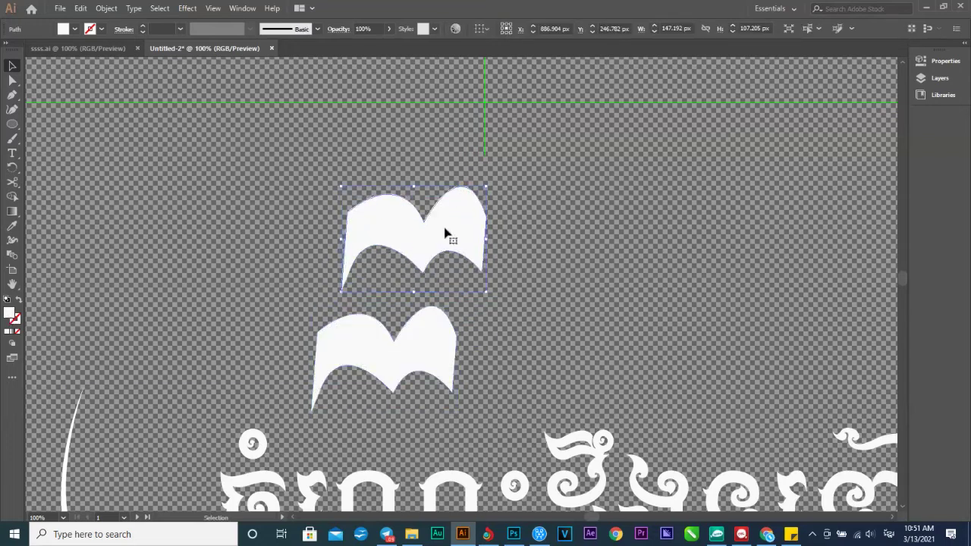
double_click(9, 316)
mouse_move(569, 173)
mouse_down()
mouse_move(523, 213)
mouse_move(513, 284)
mouse_up()
click(797, 133)
Move the white book shape onto the black one, slightly higher so a thin black edge shows underneath, and deselect it.
drag(424, 324, 450, 229)
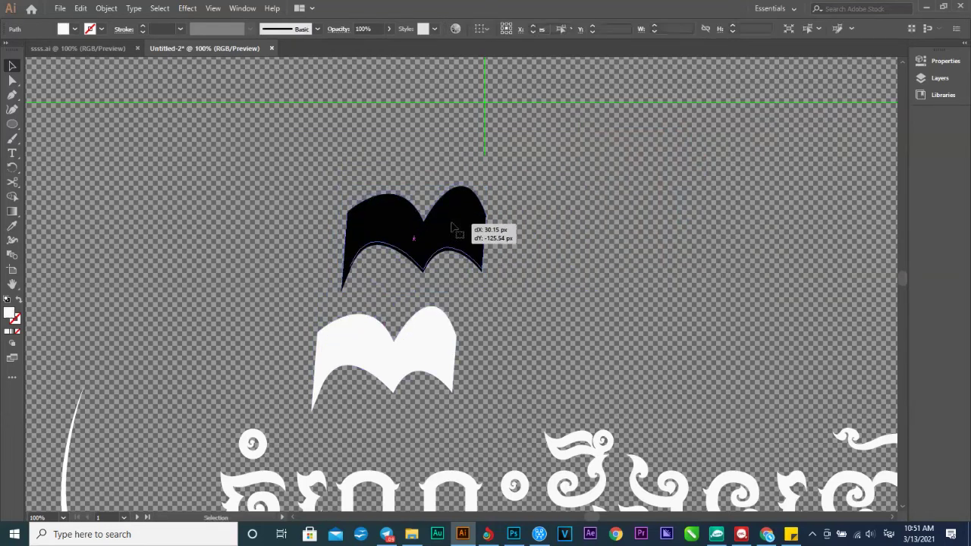
click(558, 189)
scroll(509, 255, up, 1)
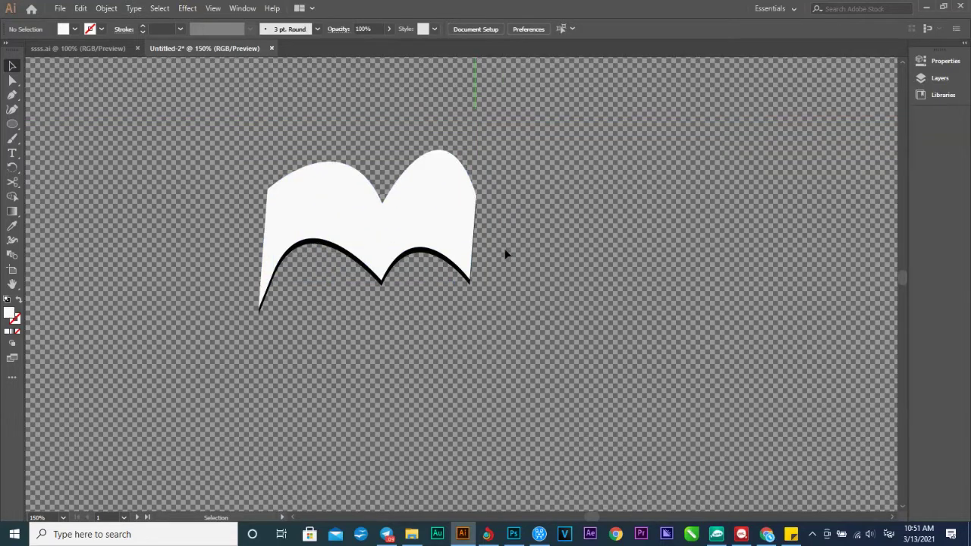
Move both stacked book shapes down into the gap between the left tapered curve and the first letter of the Khmer title.
scroll(497, 251, down, 2)
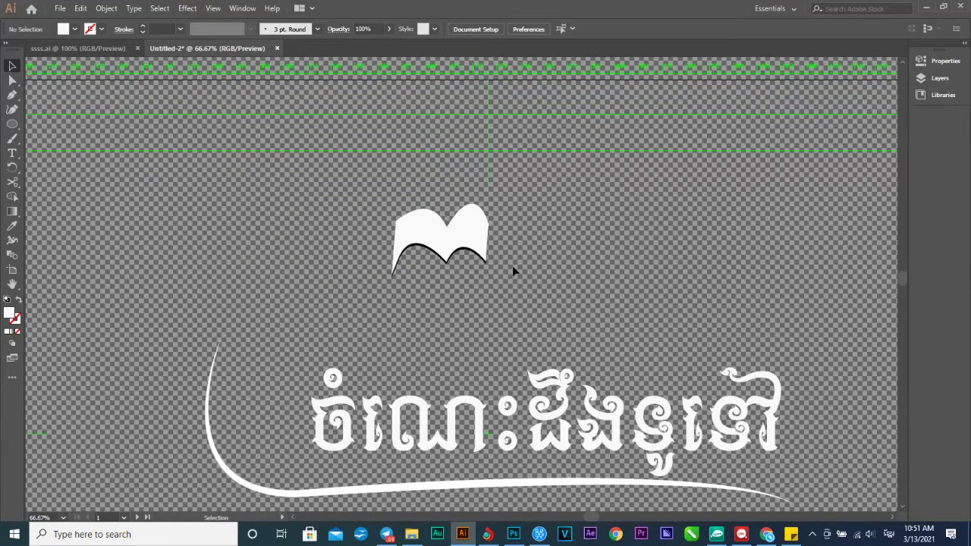
scroll(513, 271, up, 1)
click(380, 197)
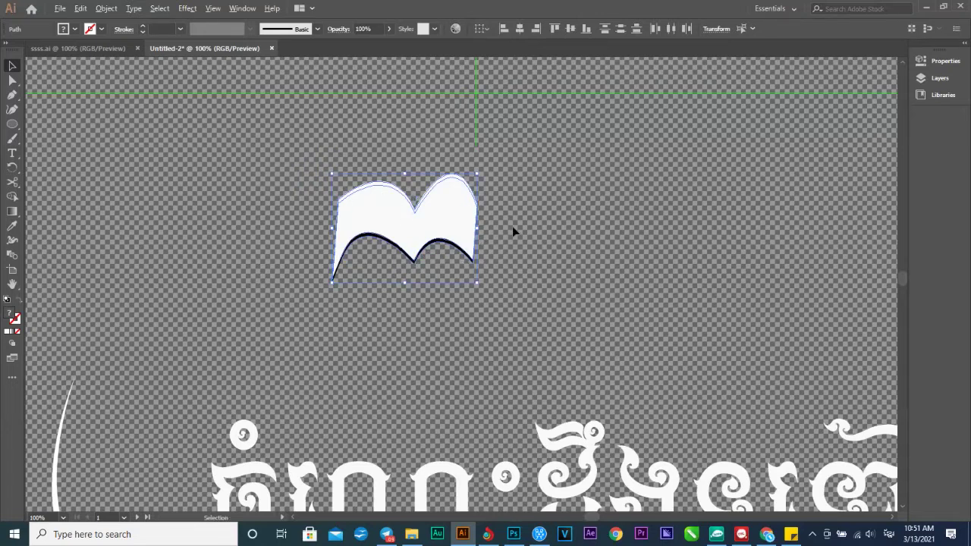
scroll(513, 226, down, 3)
drag(463, 245, 392, 322)
scroll(392, 323, up, 4)
Shrink the white book shape to about 139 x 100 px and reposition the white and black shapes so they overlap.
drag(341, 410, 374, 338)
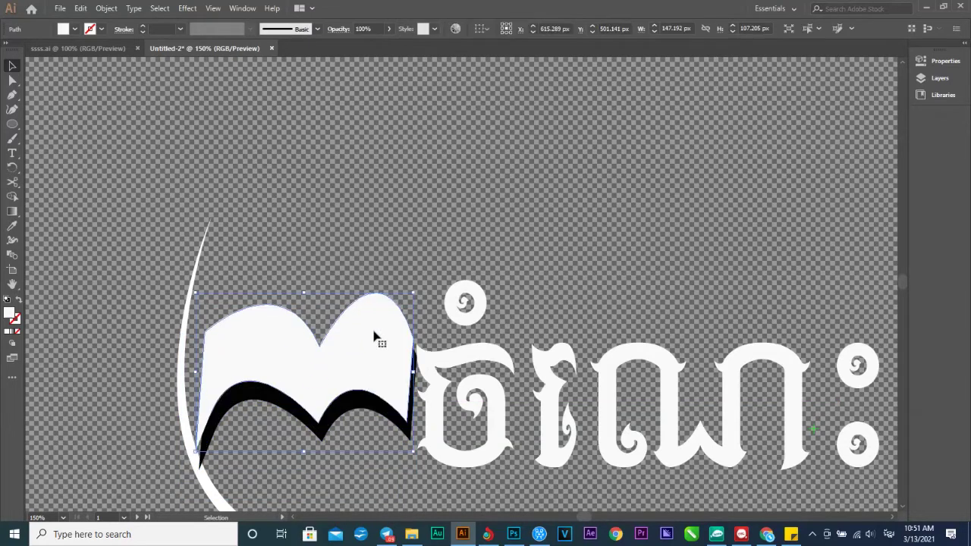
drag(413, 452, 401, 441)
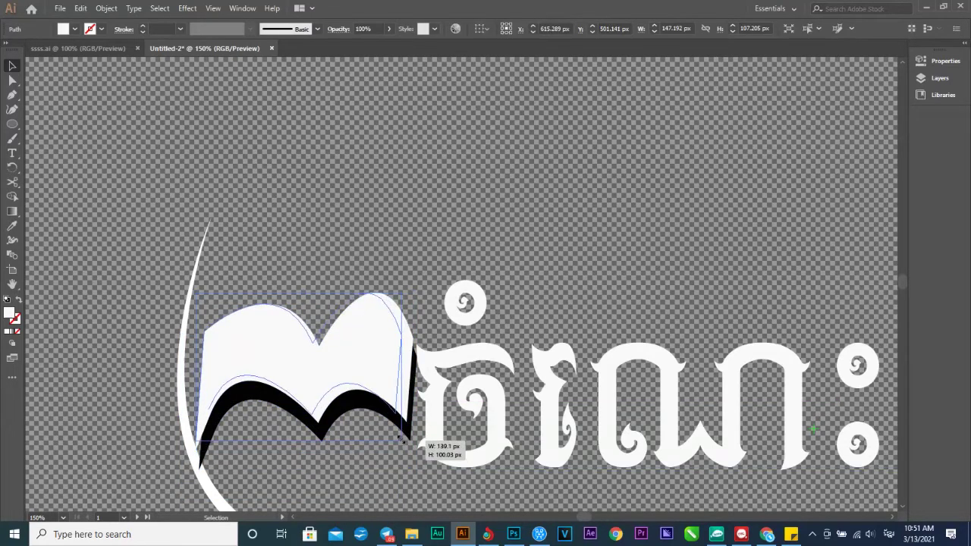
drag(368, 387, 348, 384)
click(525, 208)
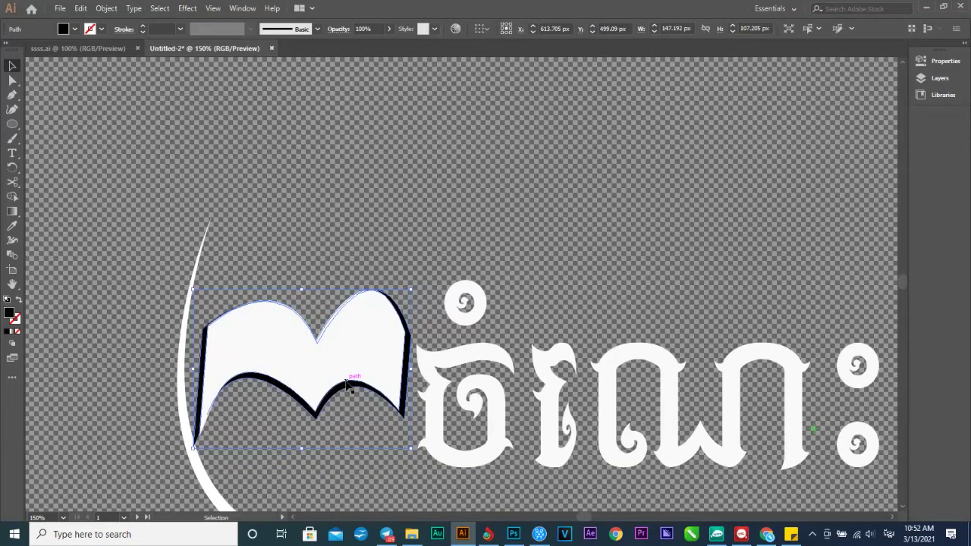
drag(350, 390, 340, 364)
click(443, 204)
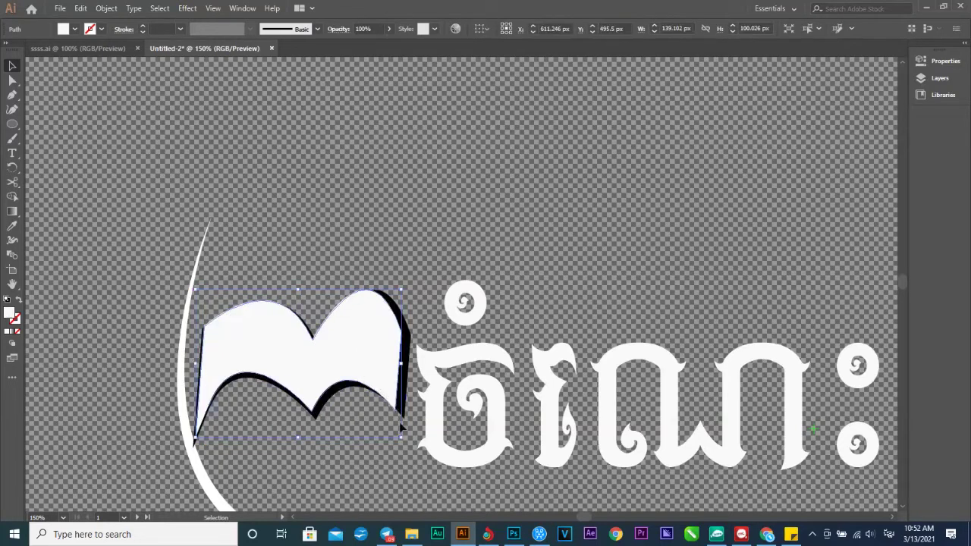
Enlarge the white book shape to about 147 x 107 px and align it over the black one, 1 px higher.
drag(403, 438, 409, 441)
drag(196, 441, 193, 448)
drag(194, 451, 193, 449)
key(Up)
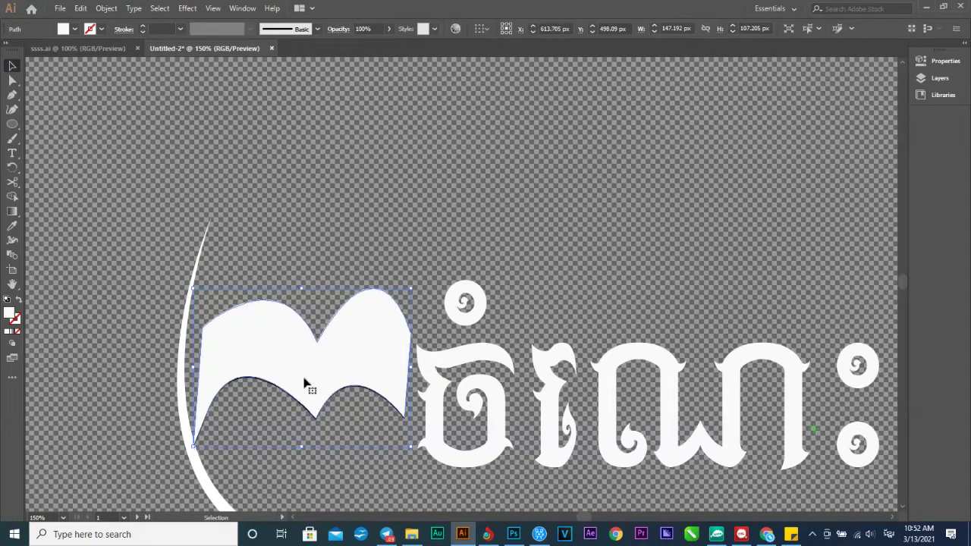
click(433, 195)
Nudge the white book shape up another 2 px to expose a thin black edge beneath it.
click(303, 337)
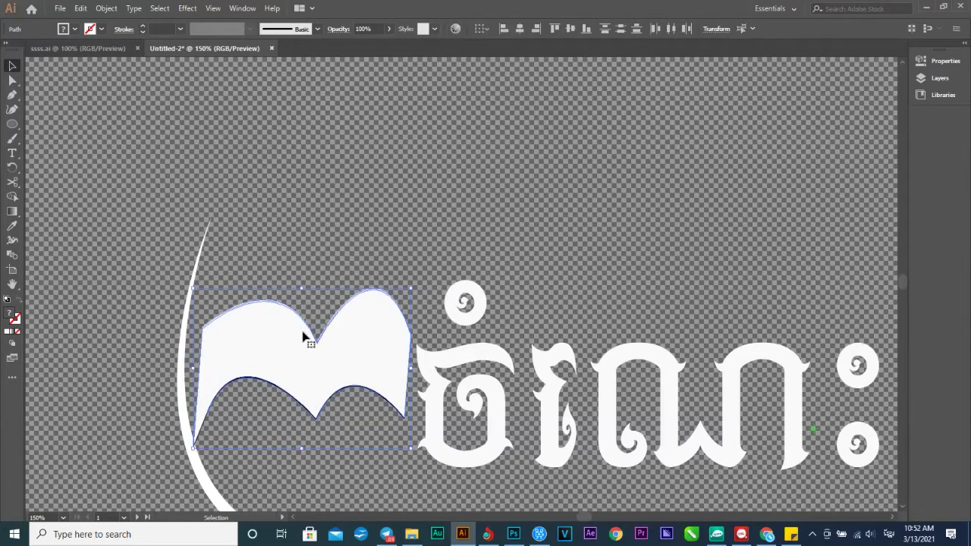
click(535, 180)
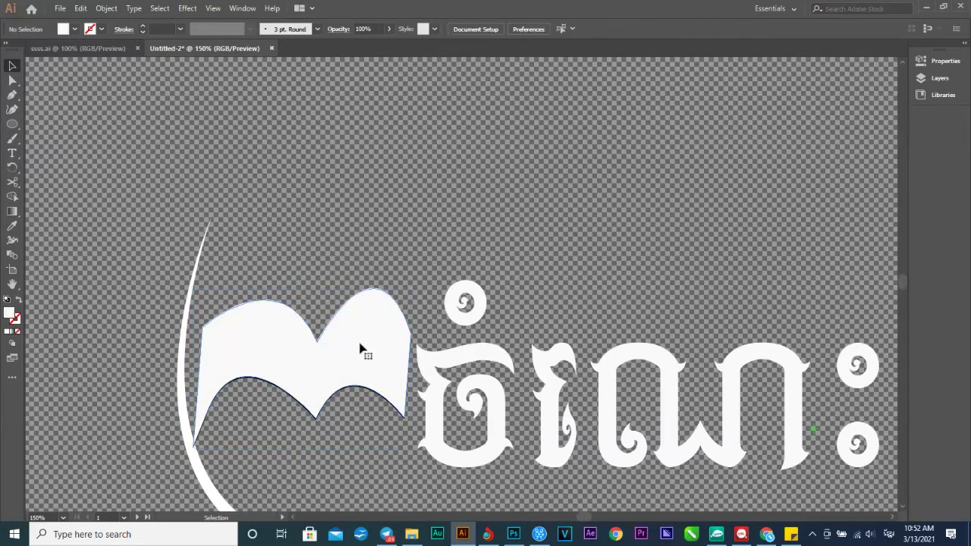
click(362, 350)
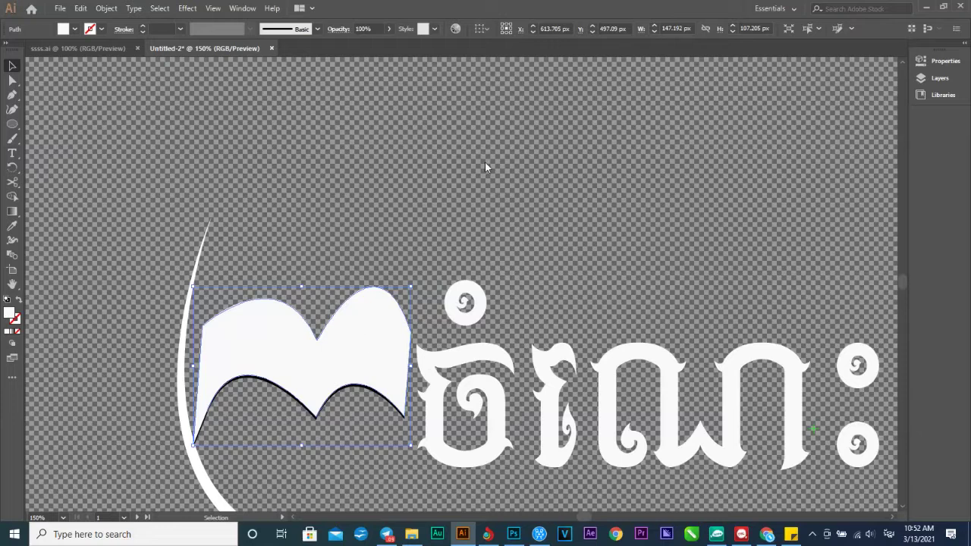
click(442, 264)
click(362, 376)
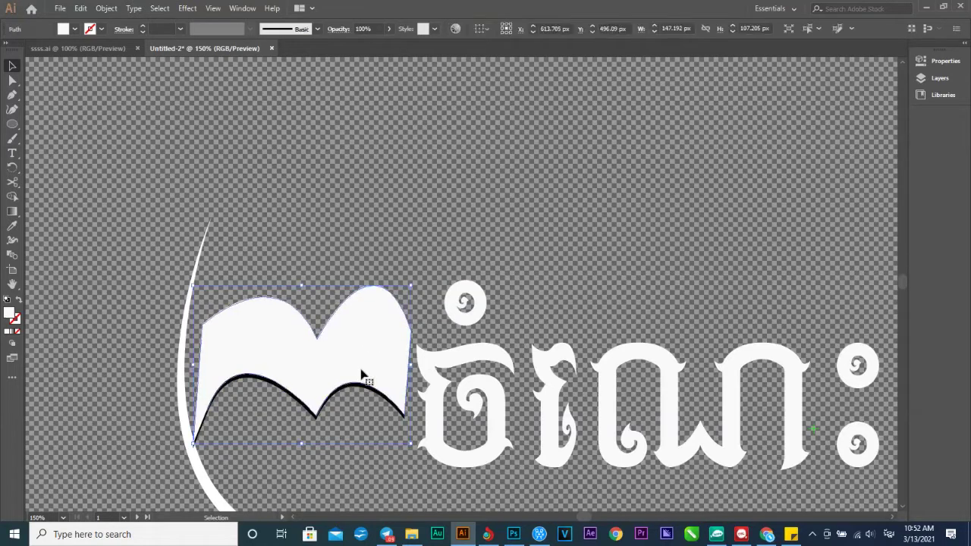
click(444, 267)
Group the white and black book shapes and scale the group to about 136 x 91 px between the curve and the title.
drag(357, 392, 317, 268)
key(a)
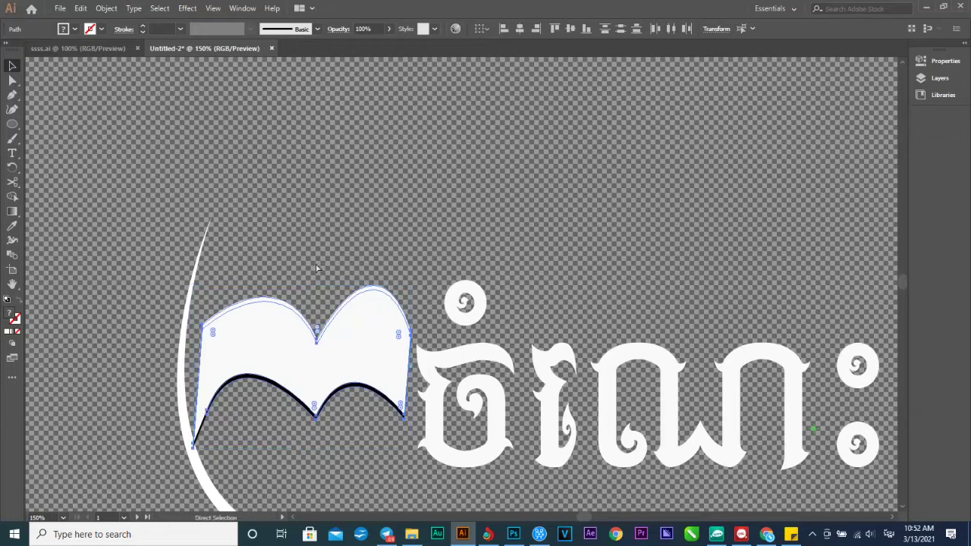
key(v)
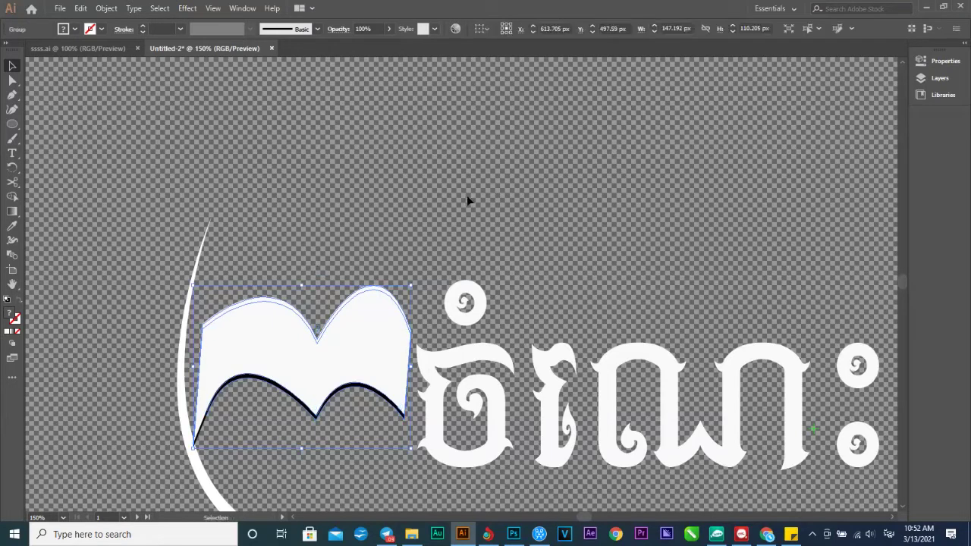
drag(348, 332, 354, 349)
drag(417, 466, 401, 438)
drag(353, 354, 321, 388)
click(462, 233)
scroll(508, 219, down, 3)
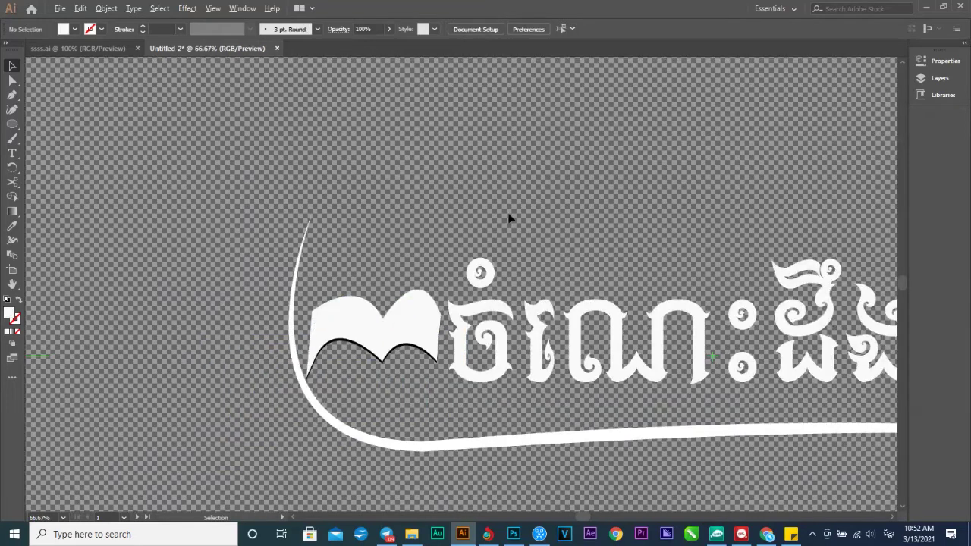
scroll(591, 209, up, 1)
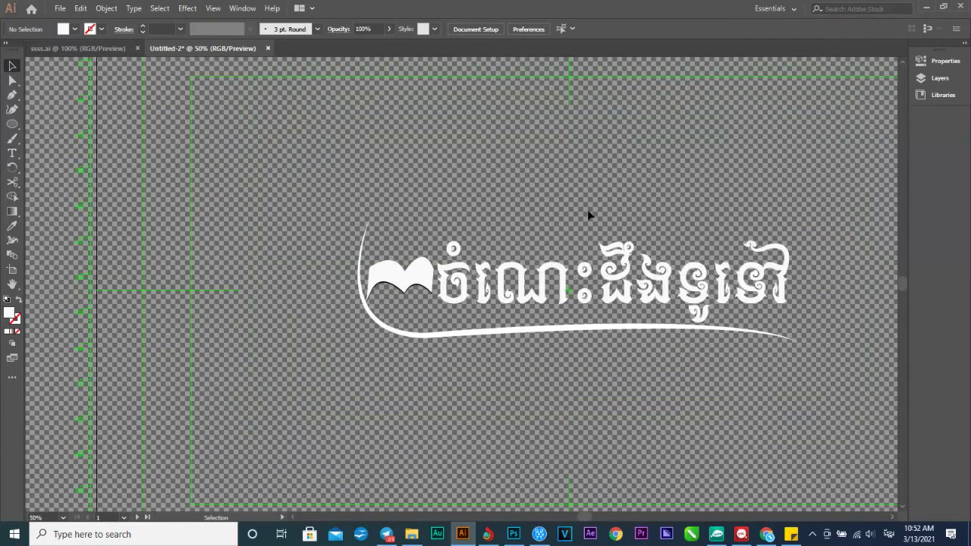
scroll(591, 209, up, 2)
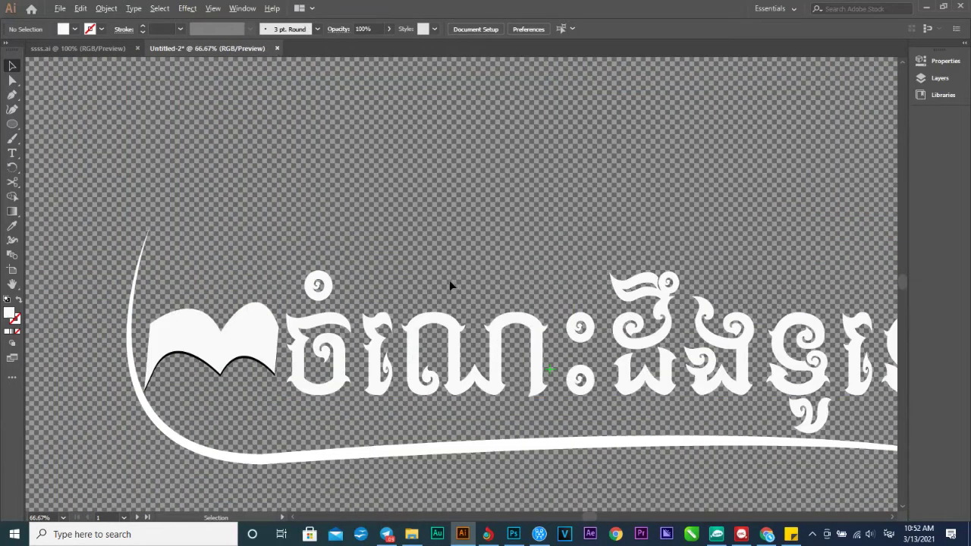
scroll(451, 283, down, 1)
Stretch the book group taller at the same width, and move the Khmer title slightly right and up to widen the gap.
click(293, 348)
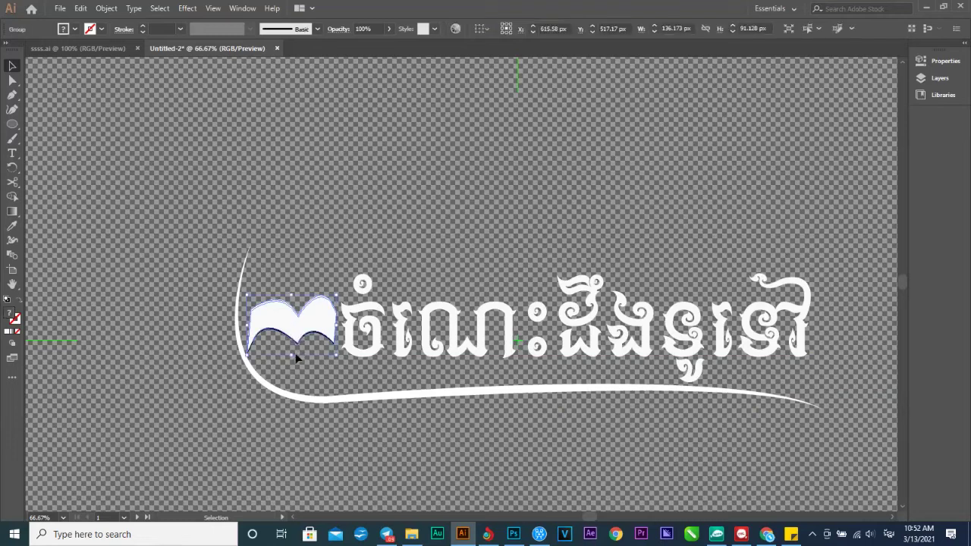
drag(291, 356, 325, 325)
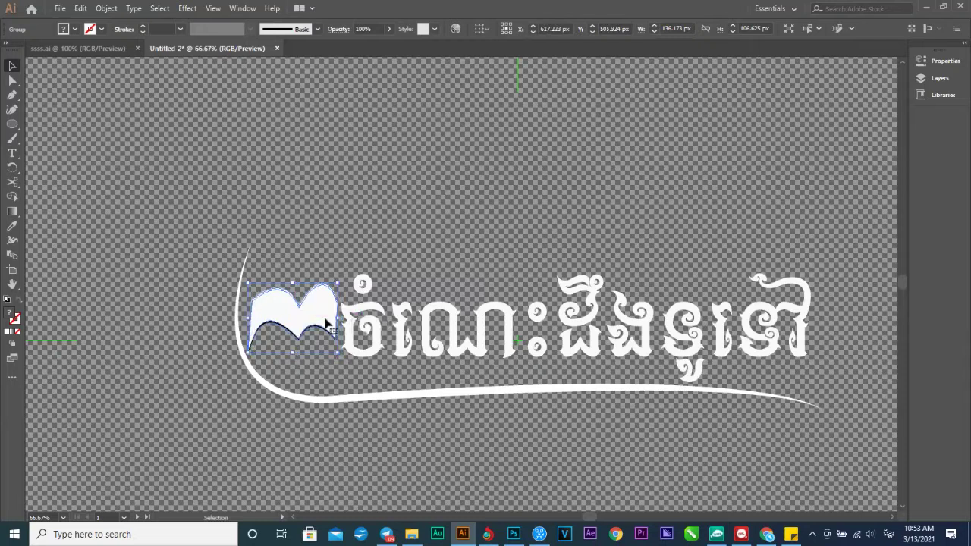
drag(293, 353, 294, 357)
click(457, 203)
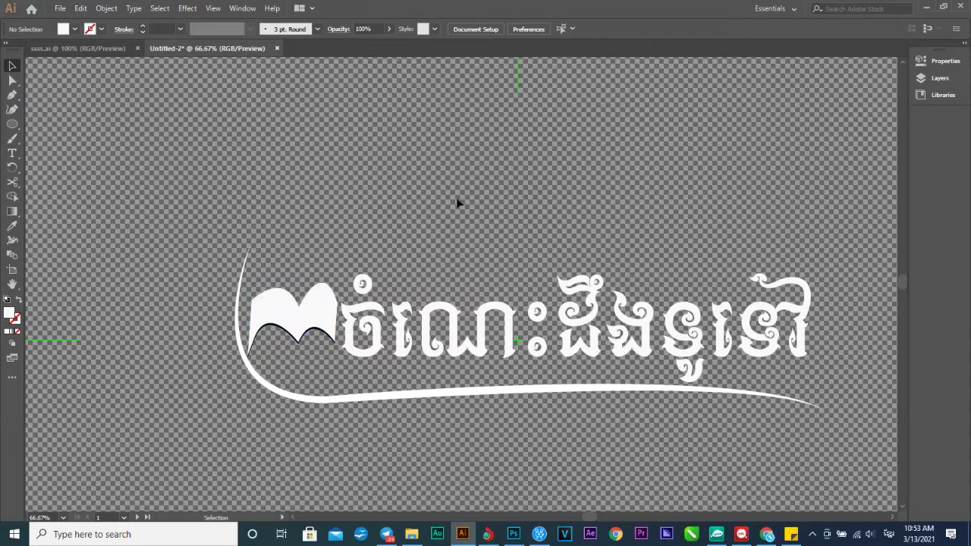
drag(526, 318, 615, 193)
click(615, 192)
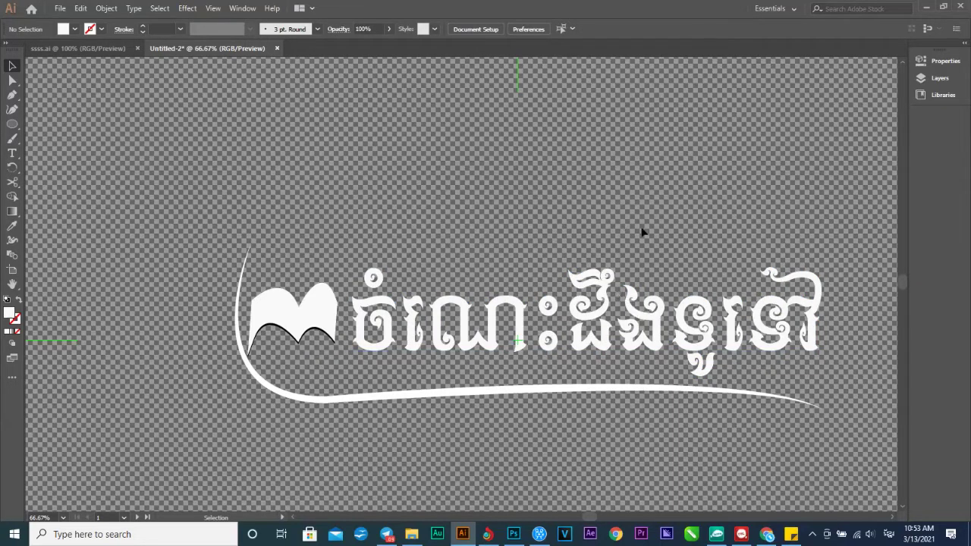
Save the document as LOGO in Adobe Illustrator (*.AI) format in the Pictures folder, keeping the default Illustrator CC options.
key(ctrl+s)
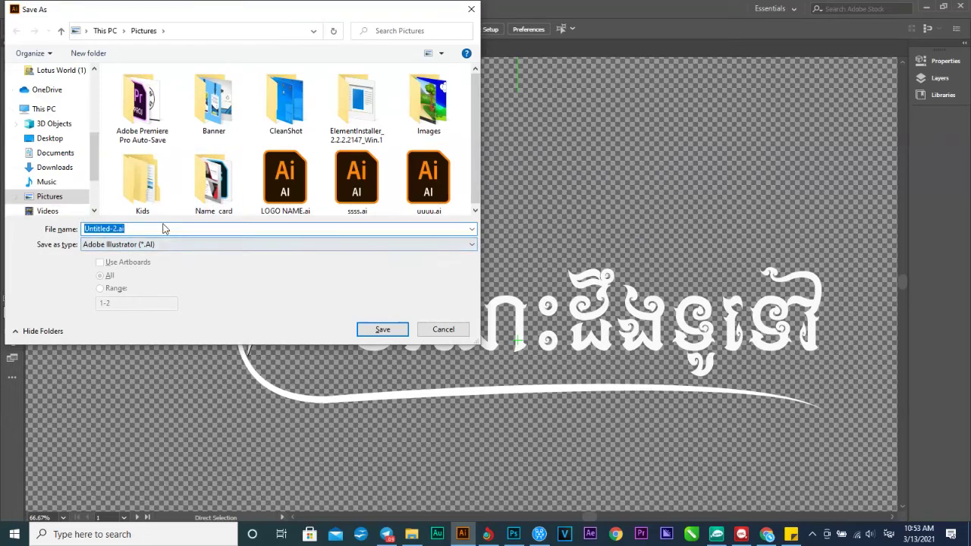
text(ខ្ញ)
key(BackSpace)
key(BackSpace)
key(BackSpace)
text(LOGO)
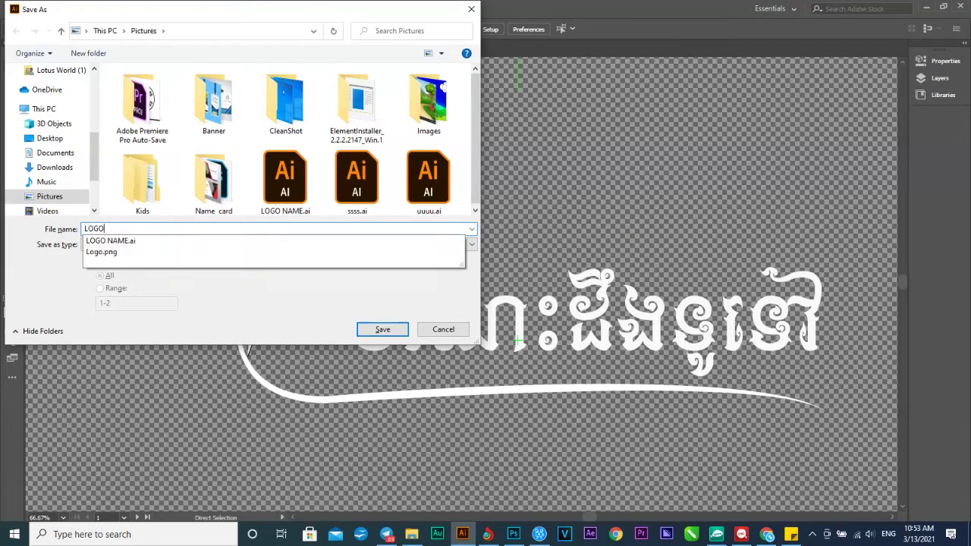
key(Escape)
key(Escape)
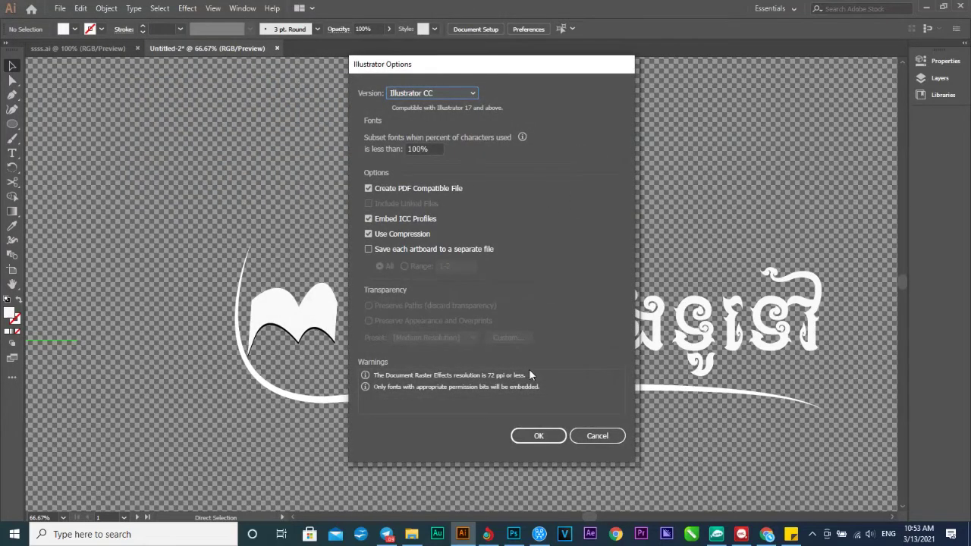
click(537, 437)
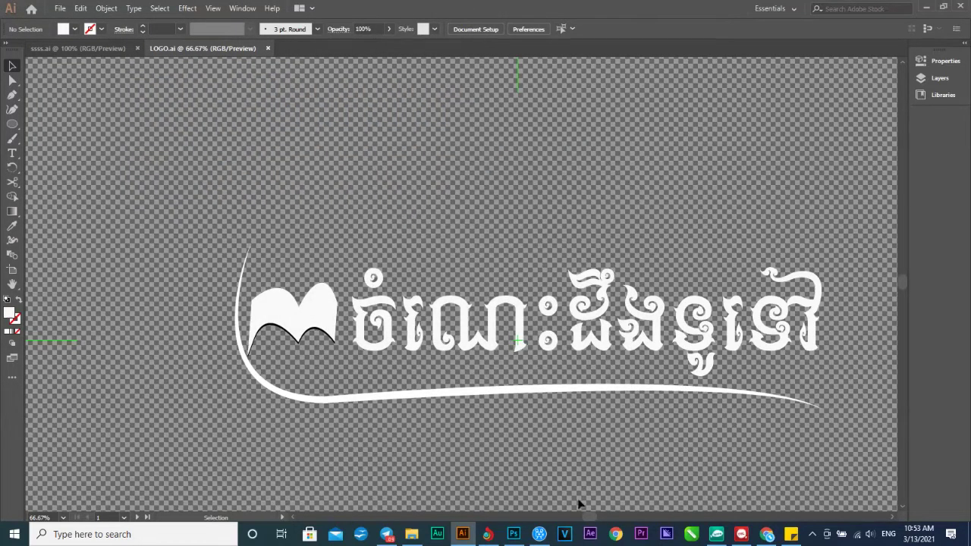
Switch to File Explorer and open the mockup 181.psd from the Mokup files folder in Photoshop.
click(514, 534)
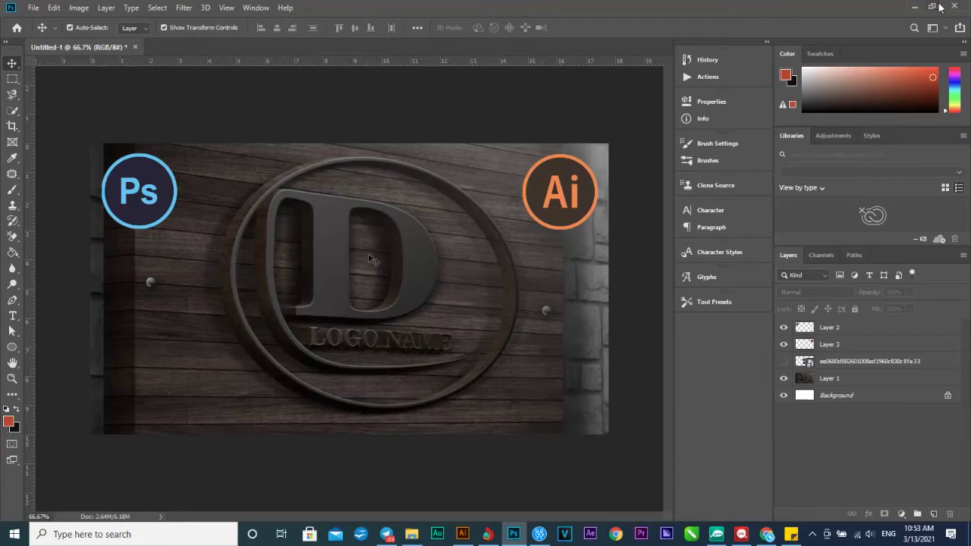
click(916, 7)
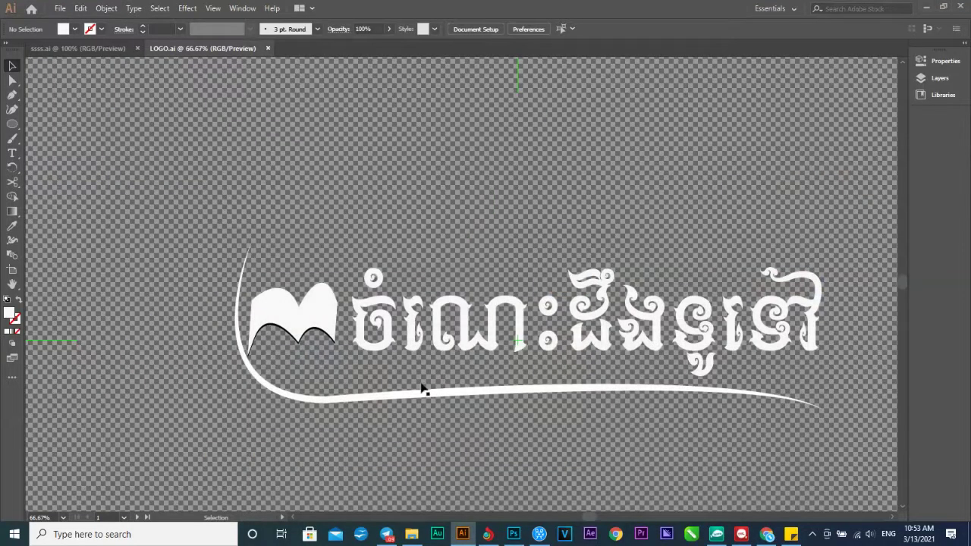
click(412, 534)
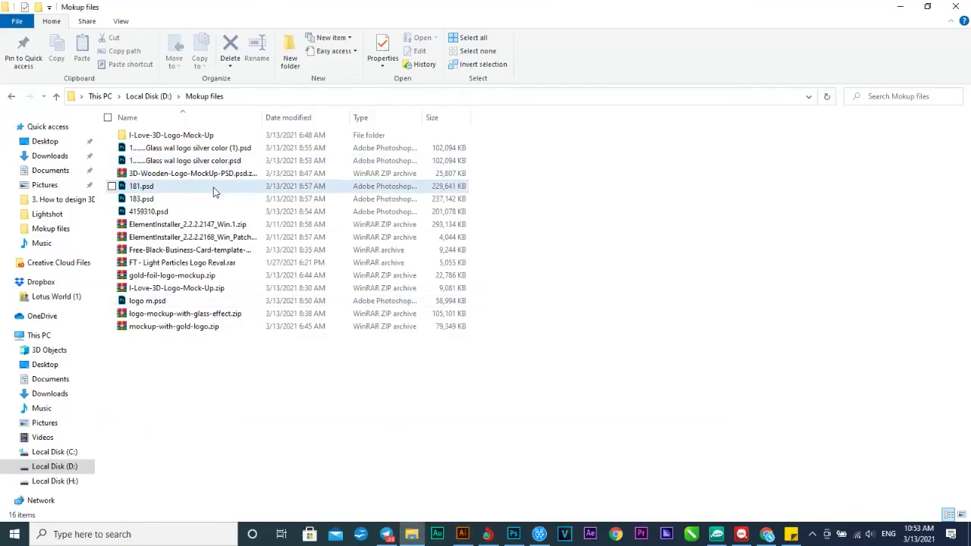
click(181, 190)
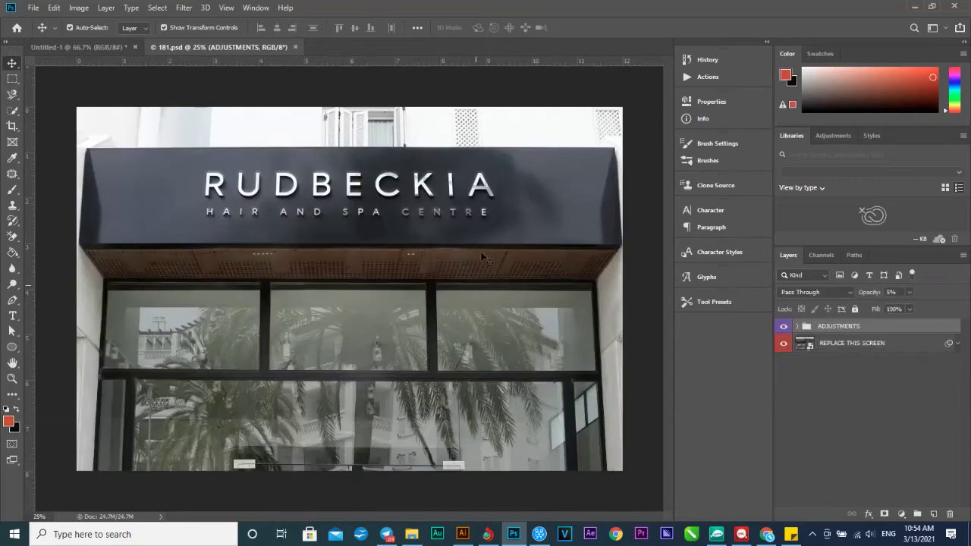
Open the contents of the REPLACE THIS SCREEN smart object and of the REPLACE THIS LOGO smart object inside it.
click(808, 348)
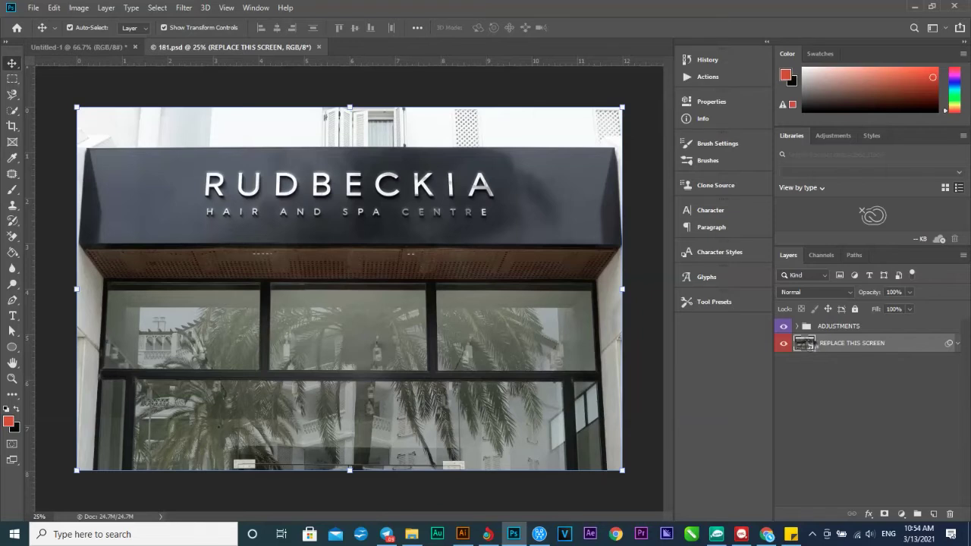
double_click(808, 343)
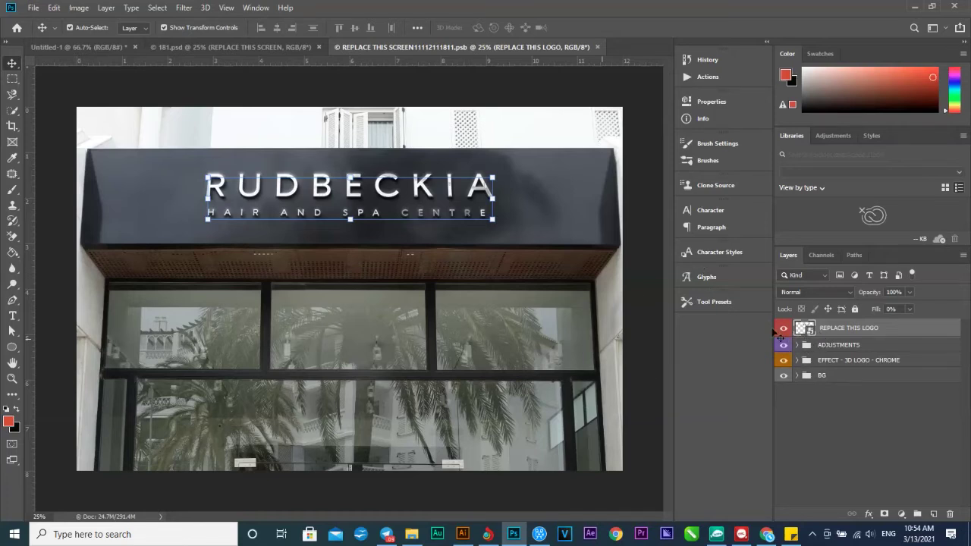
click(825, 410)
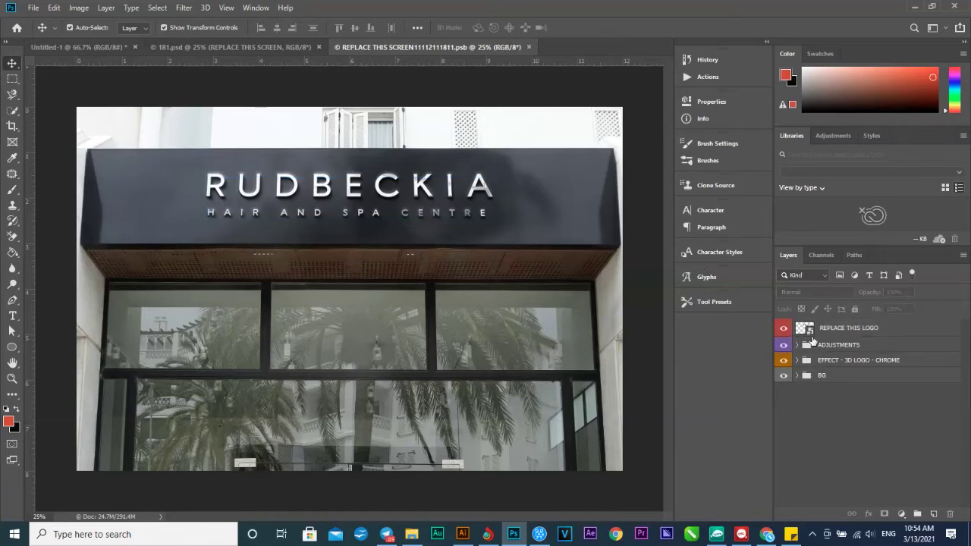
click(809, 334)
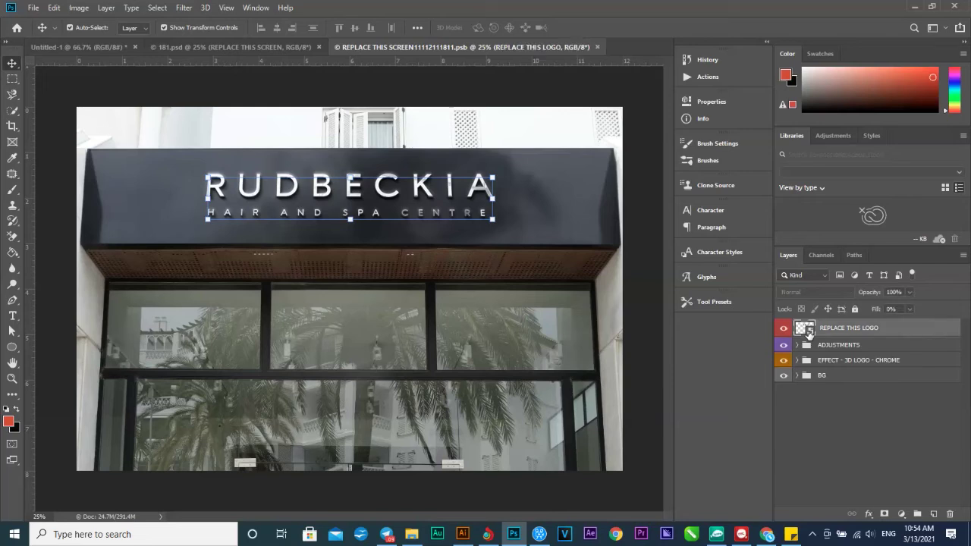
double_click(806, 330)
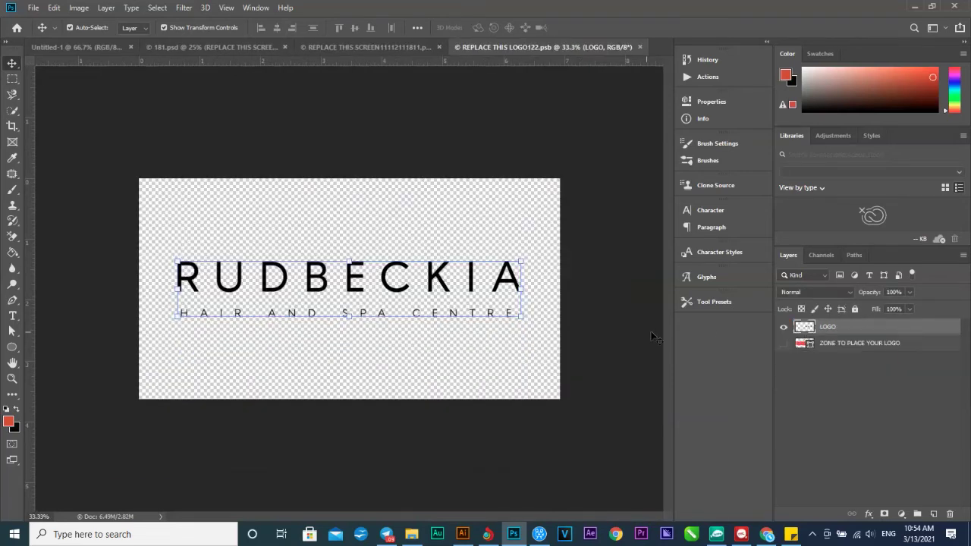
Hide the LOGO layer containing the RUDBECKIA text in the logo smart object.
click(372, 292)
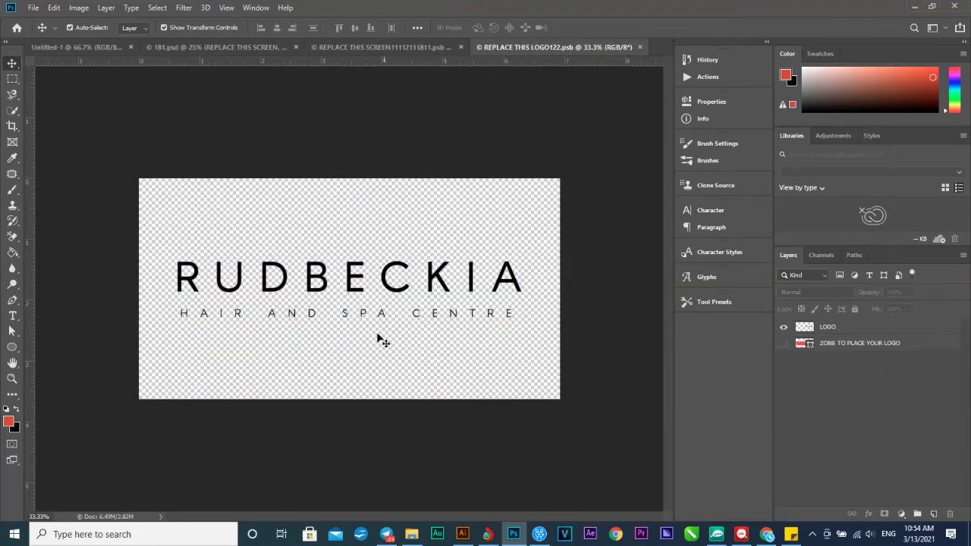
click(793, 332)
click(784, 327)
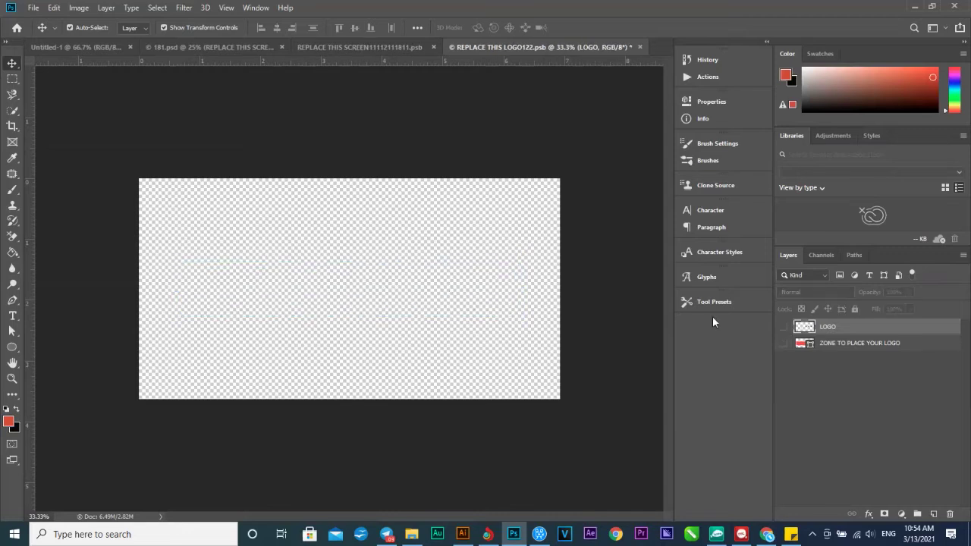
Place page 1 of LOGO.ai from the Pictures folder as an embedded smart object, cropped to its bounding box.
click(40, 8)
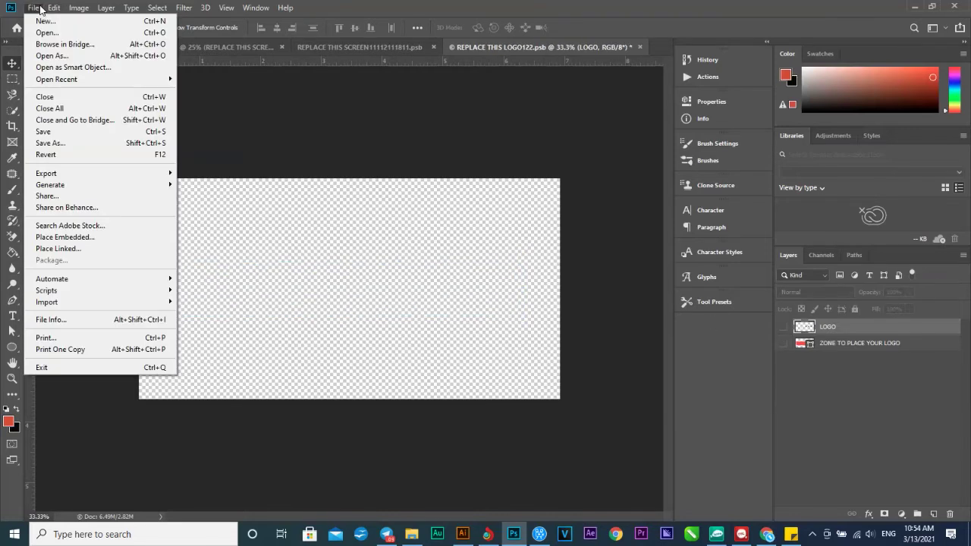
click(89, 237)
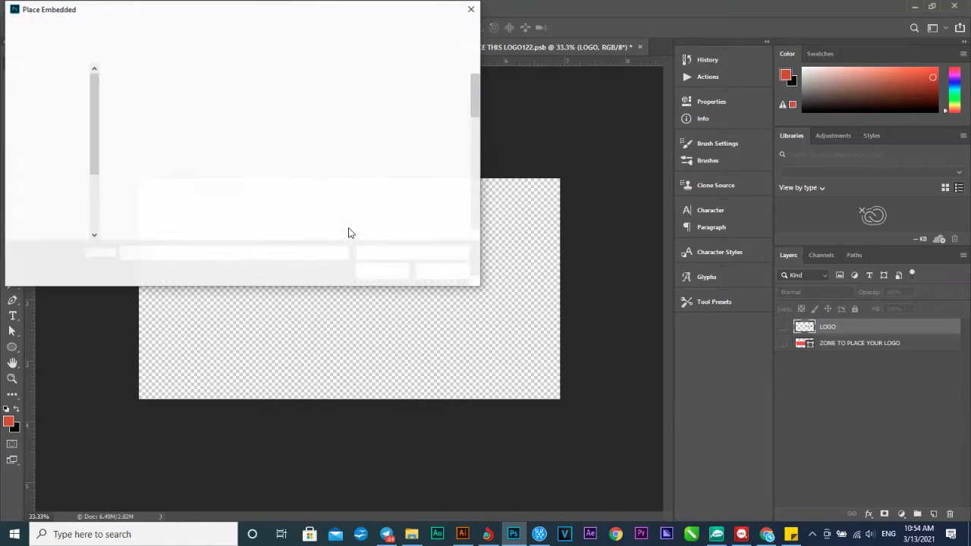
drag(240, 13, 374, 50)
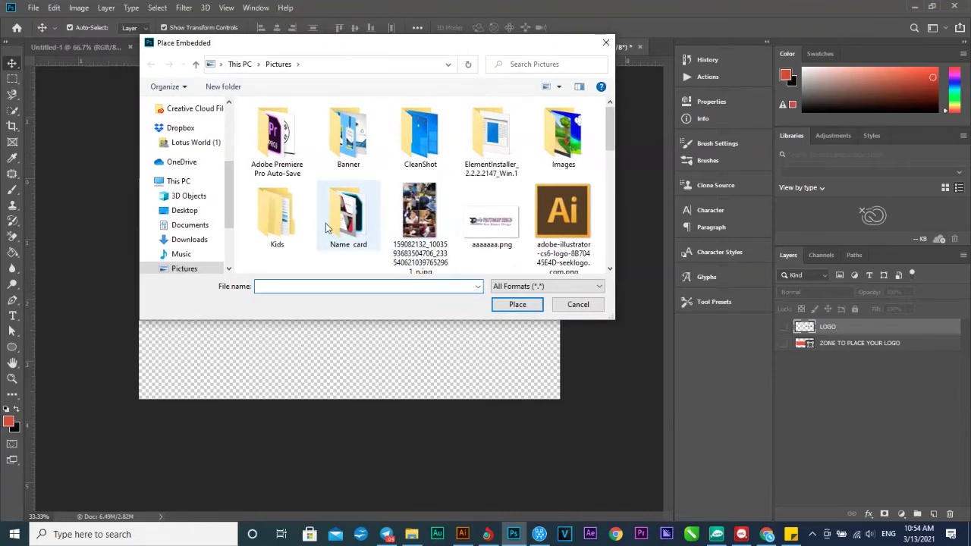
scroll(326, 223, down, 3)
scroll(425, 220, down, 3)
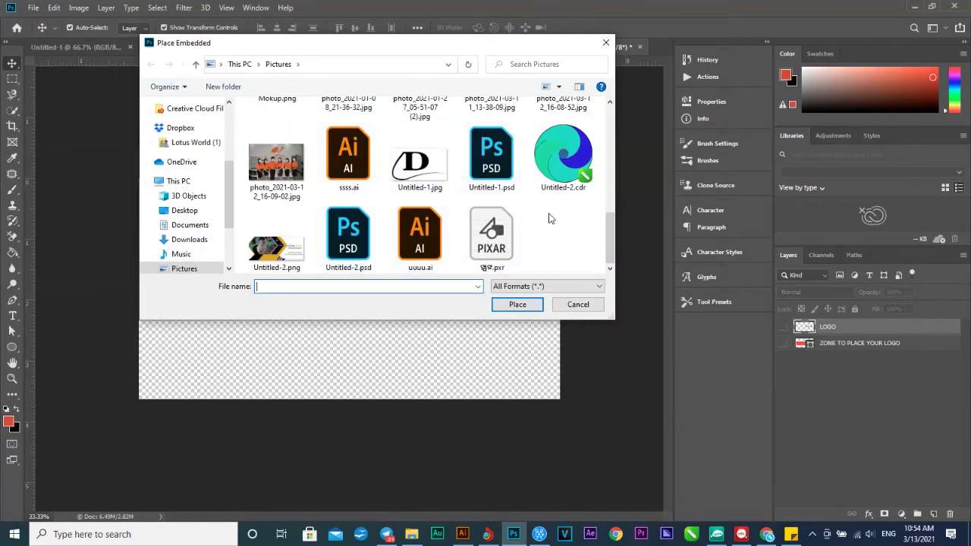
scroll(393, 224, up, 1)
scroll(395, 224, down, 1)
text(lo)
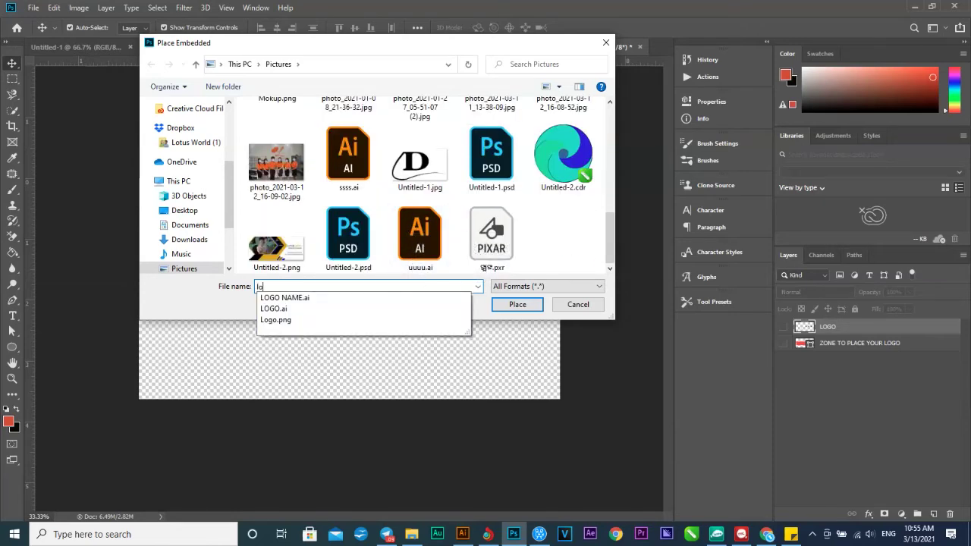
click(308, 313)
click(508, 305)
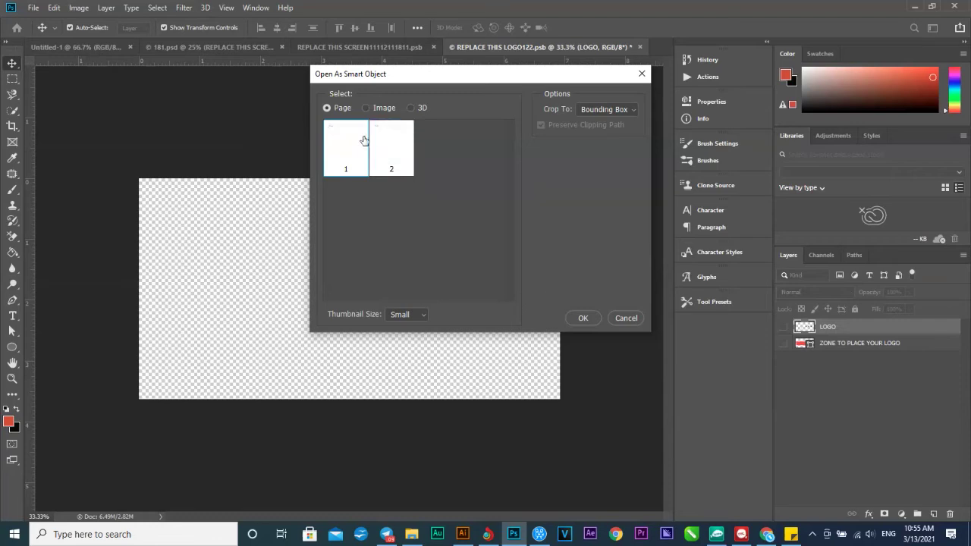
click(584, 319)
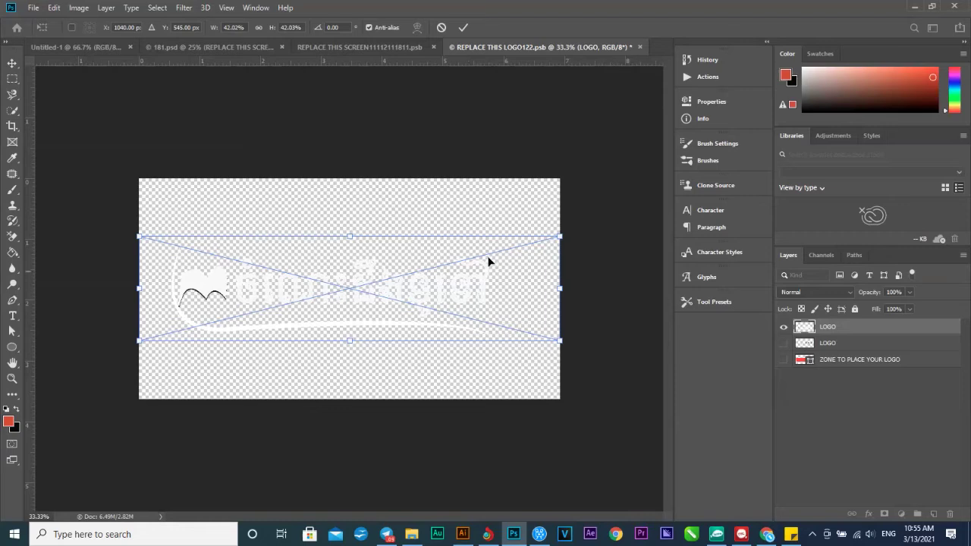
key(Return)
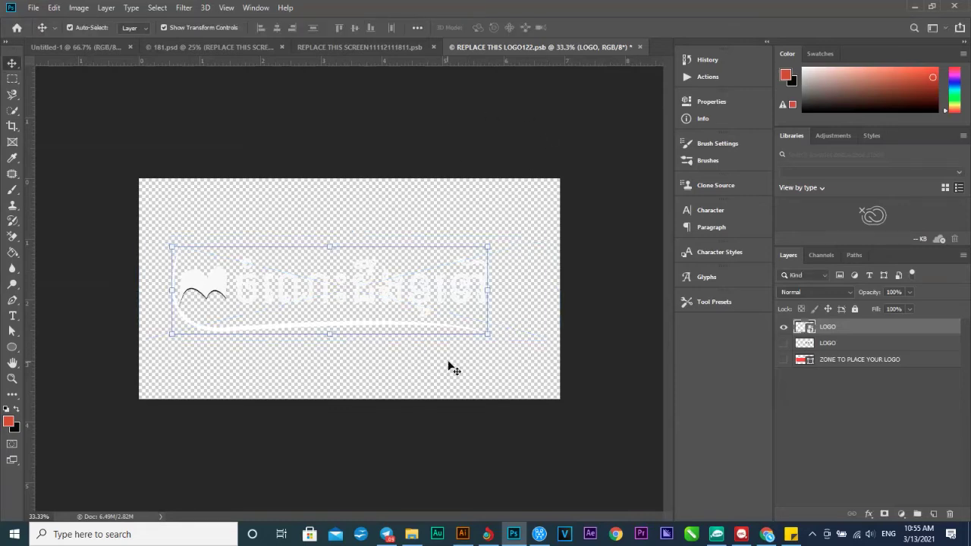
Center the placed logo vertically and horizontally on the whole canvas, and clear the selection.
click(578, 260)
drag(528, 402, 215, 128)
key(ctrl+a)
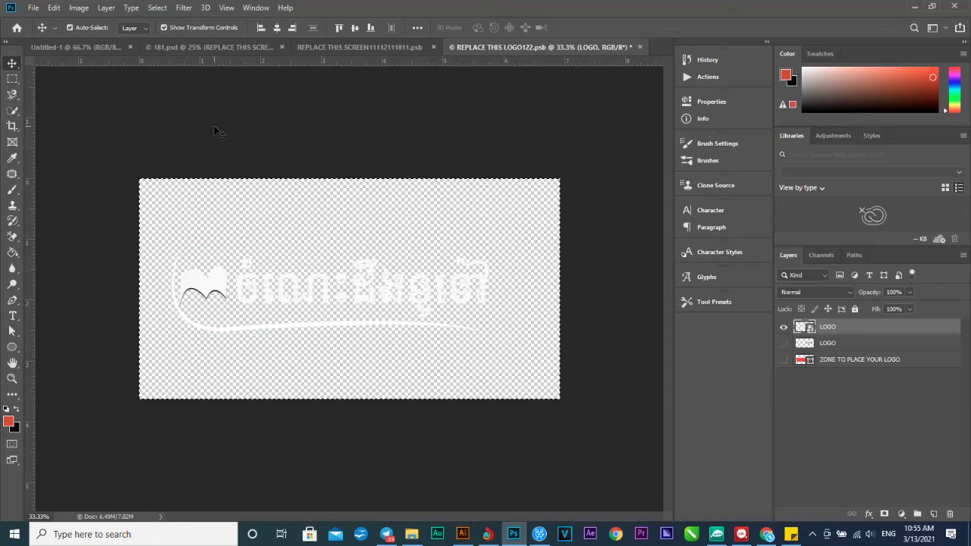
click(355, 30)
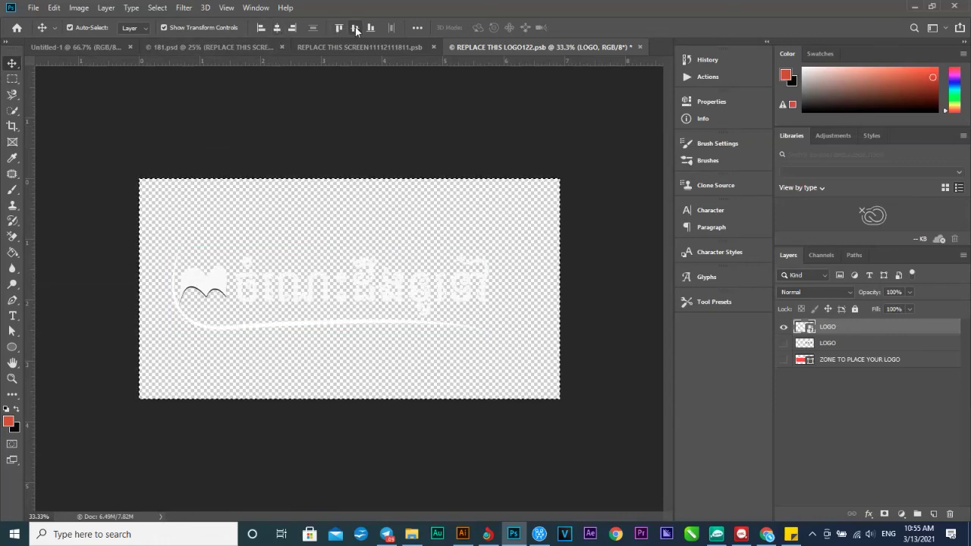
click(274, 29)
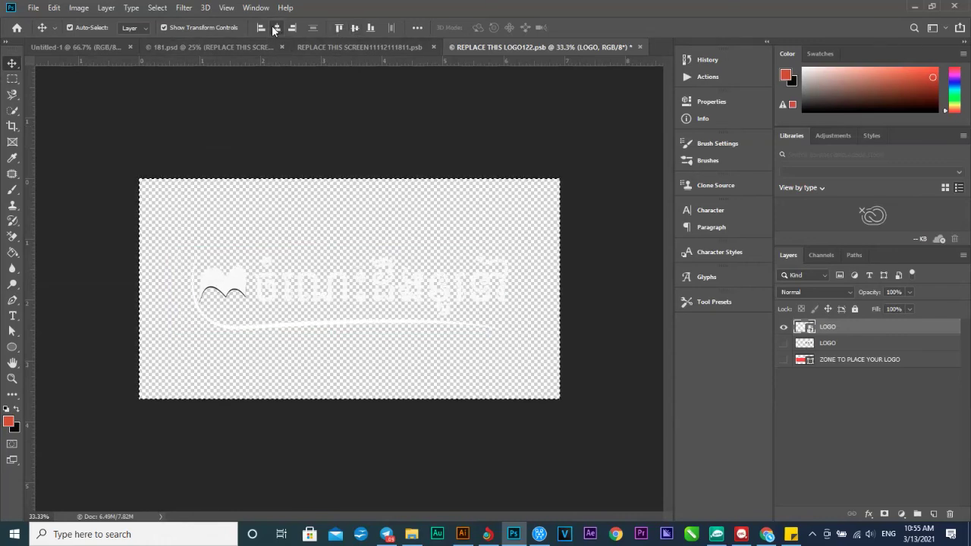
key(ctrl+d)
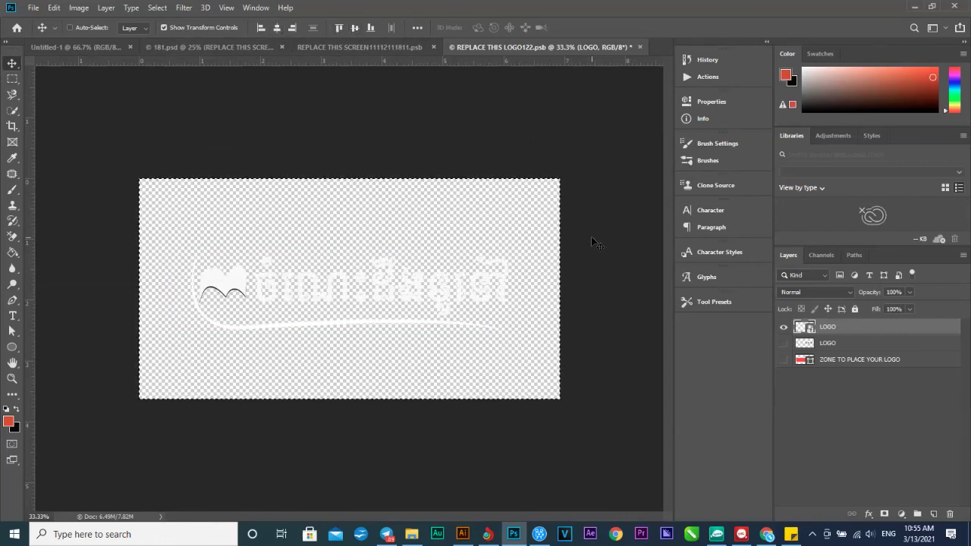
click(603, 273)
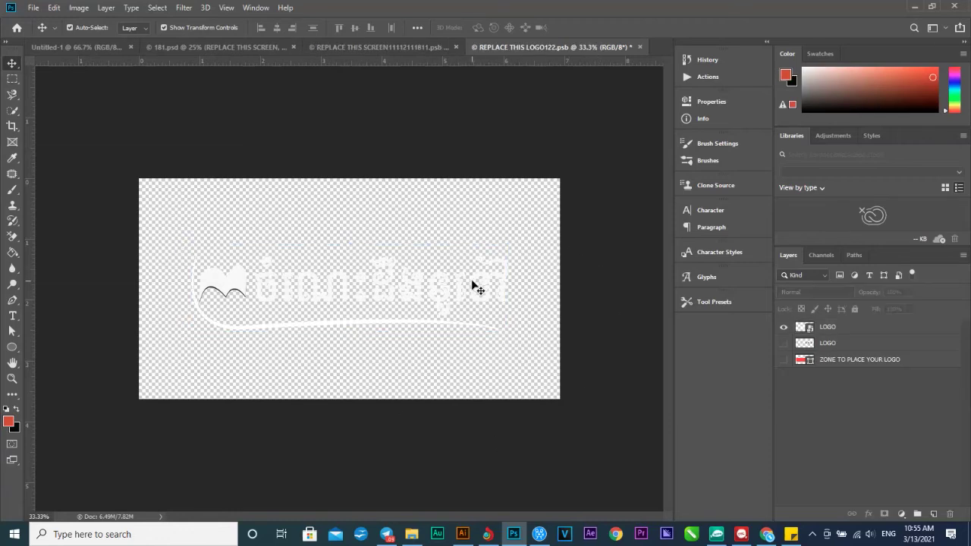
Save the logo smart object's contents and inspect the chrome logo on the storefront sign in the REPLACE THIS SCREEN document.
key(ctrl+s)
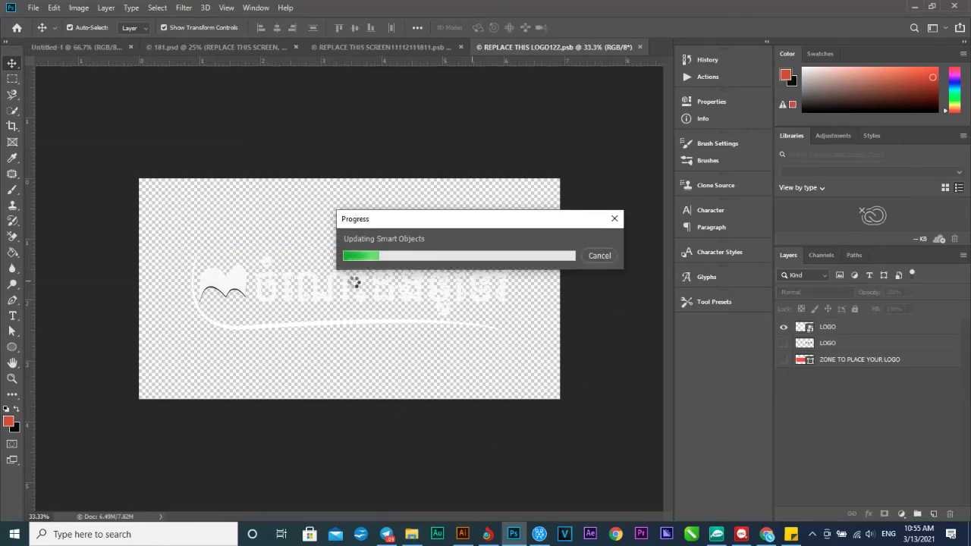
drag(456, 218, 386, 207)
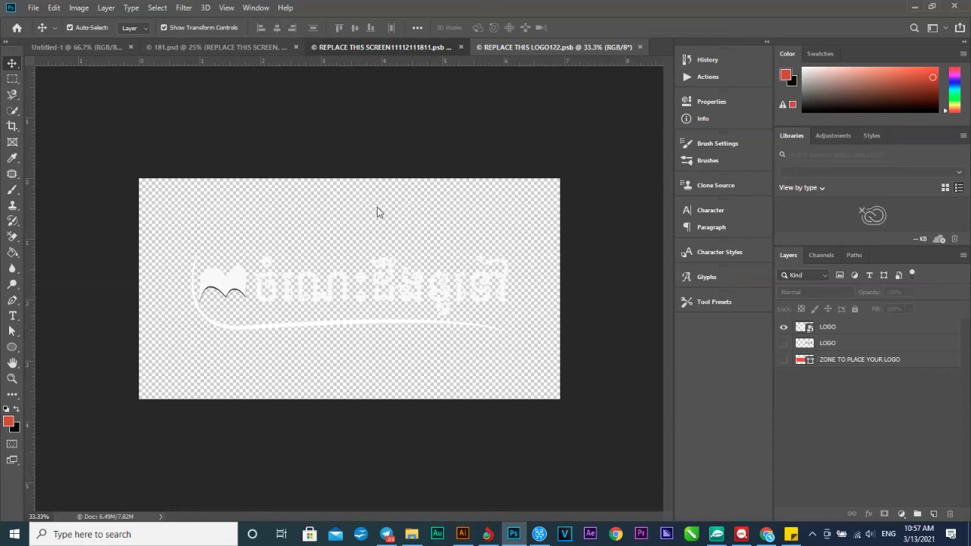
key(ctrl+Tab)
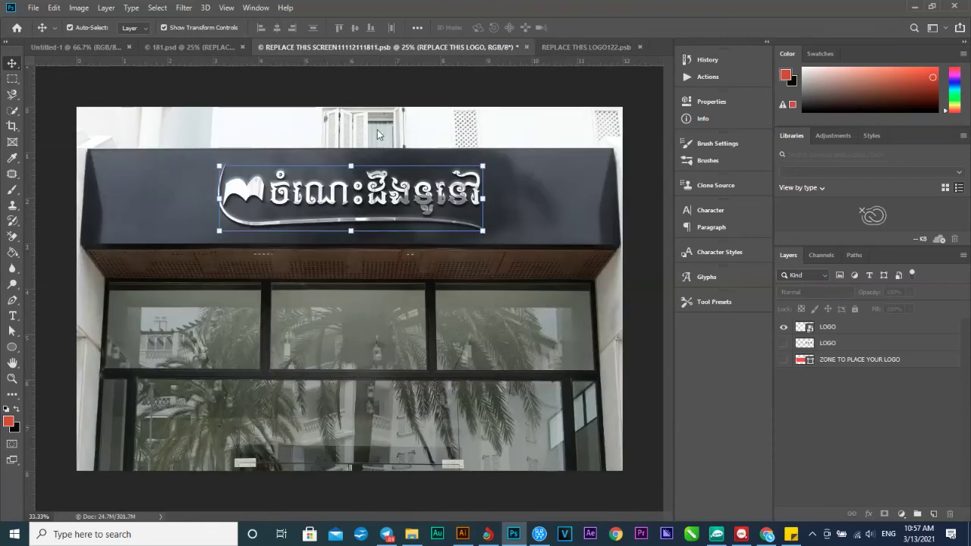
click(426, 118)
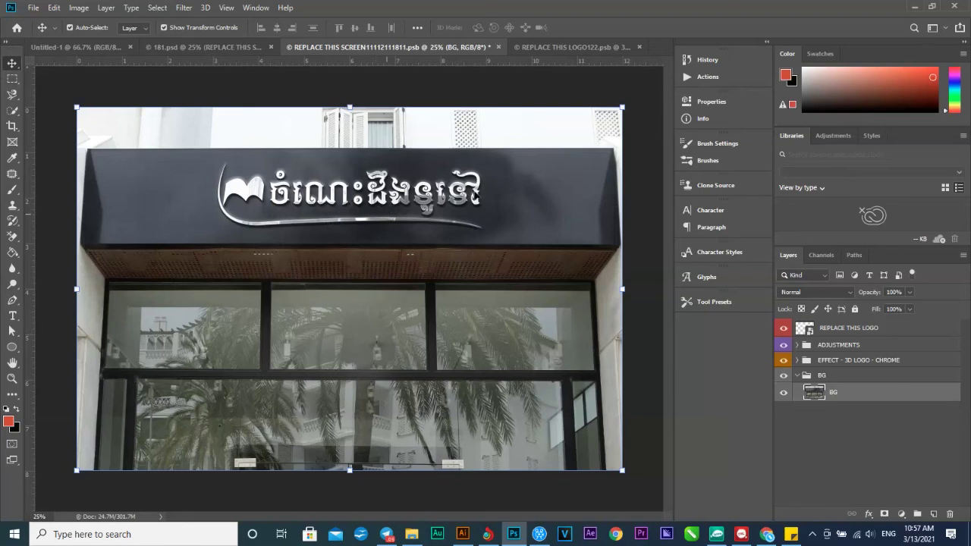
click(505, 98)
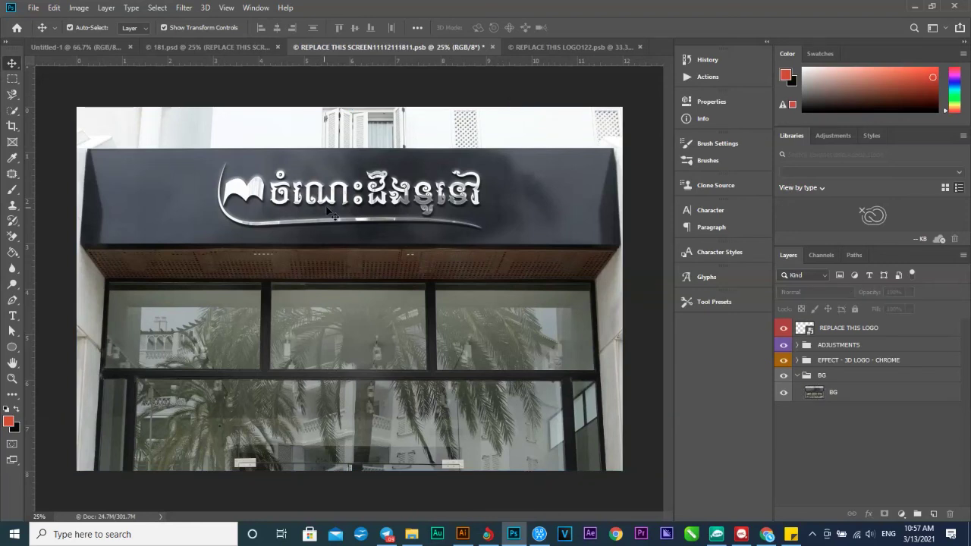
drag(329, 212, 362, 203)
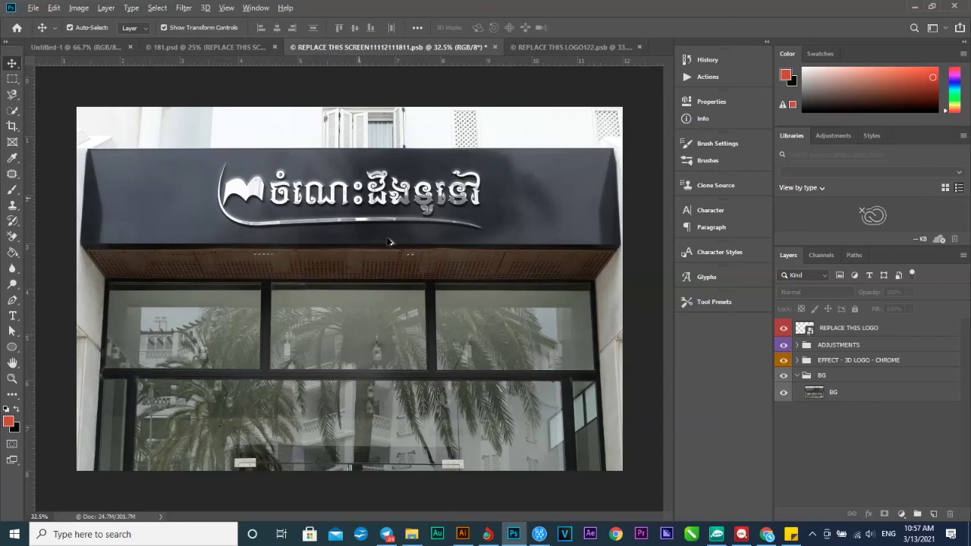
scroll(387, 240, up, 1)
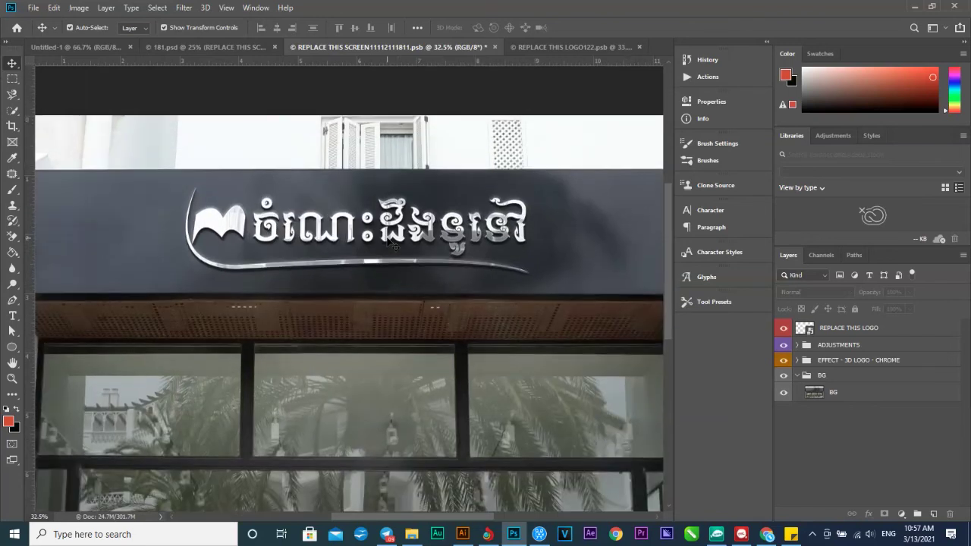
scroll(410, 262, up, 1)
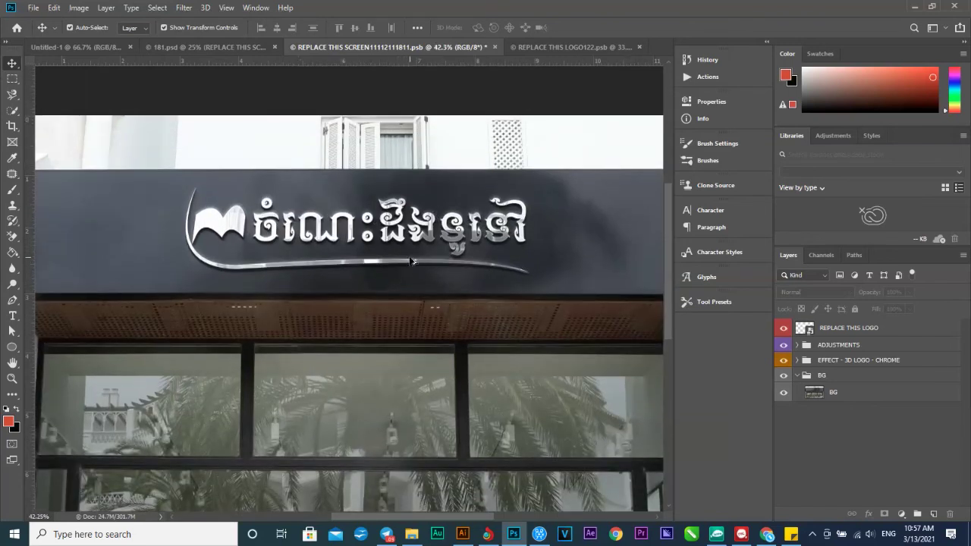